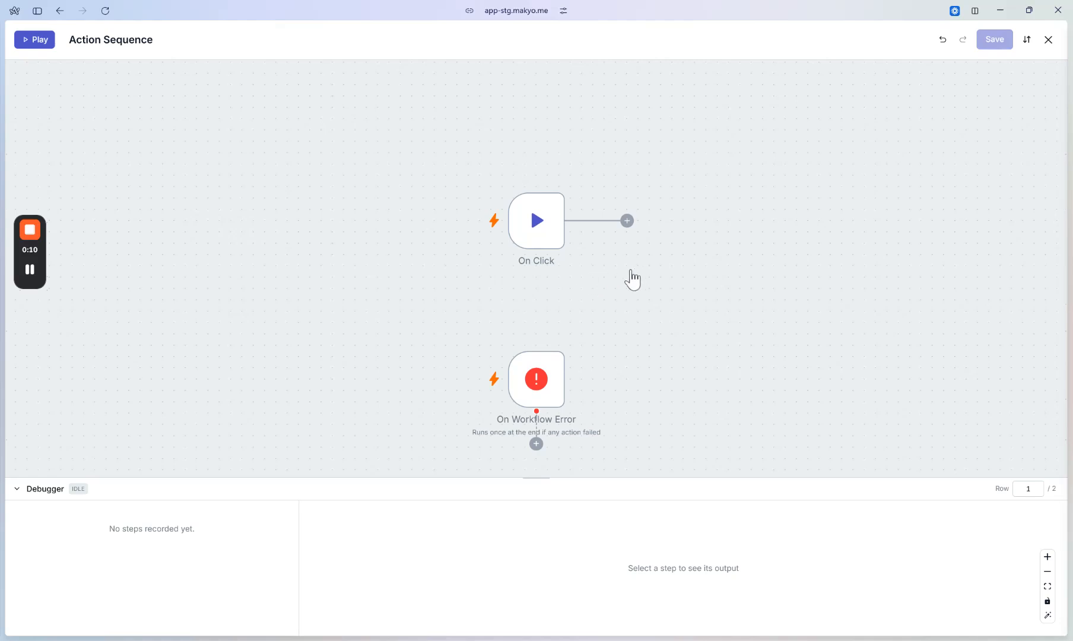
Step: Add a Filter action for the Orders table after the On Click trigger, keeping rows whose Row ID is not empty
{"action": "left_click", "coordinate": [626, 221]}
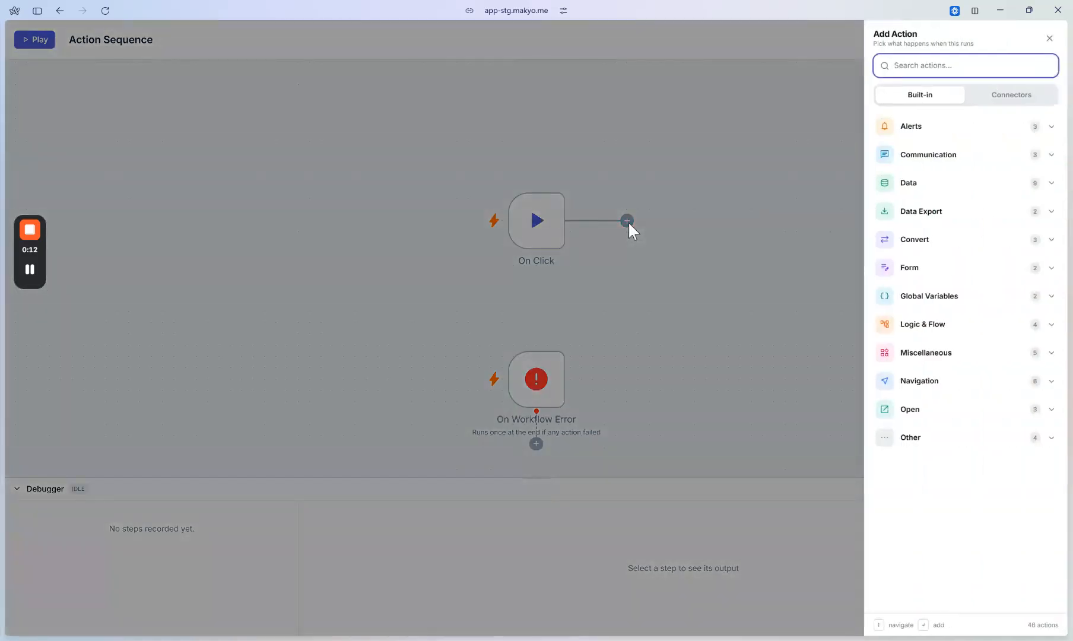
{"action": "type", "text": "filter"}
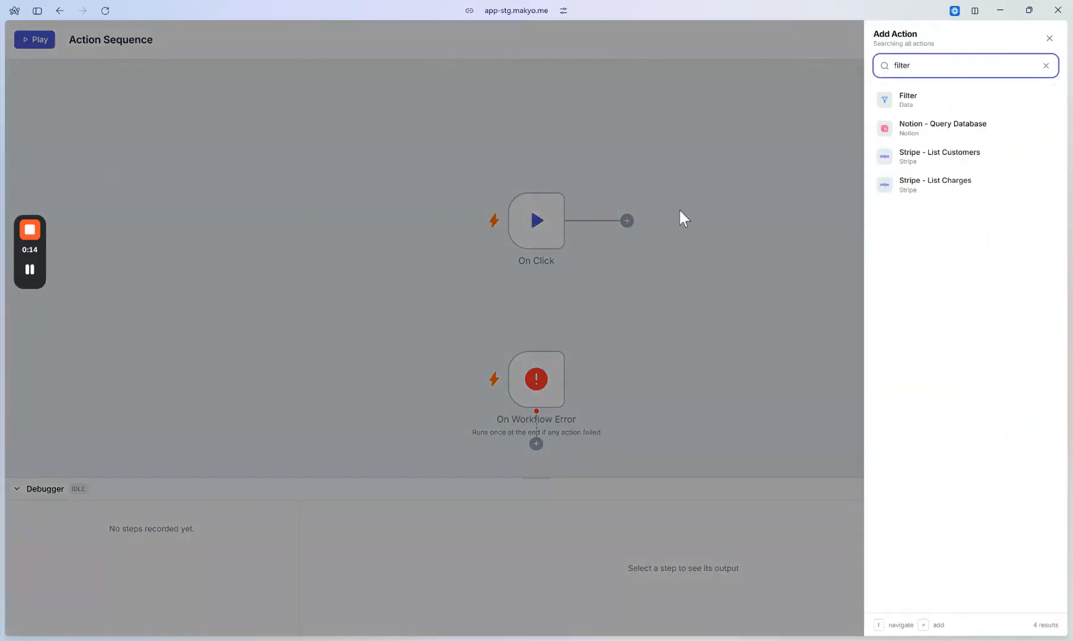
{"action": "left_click", "coordinate": [883, 102]}
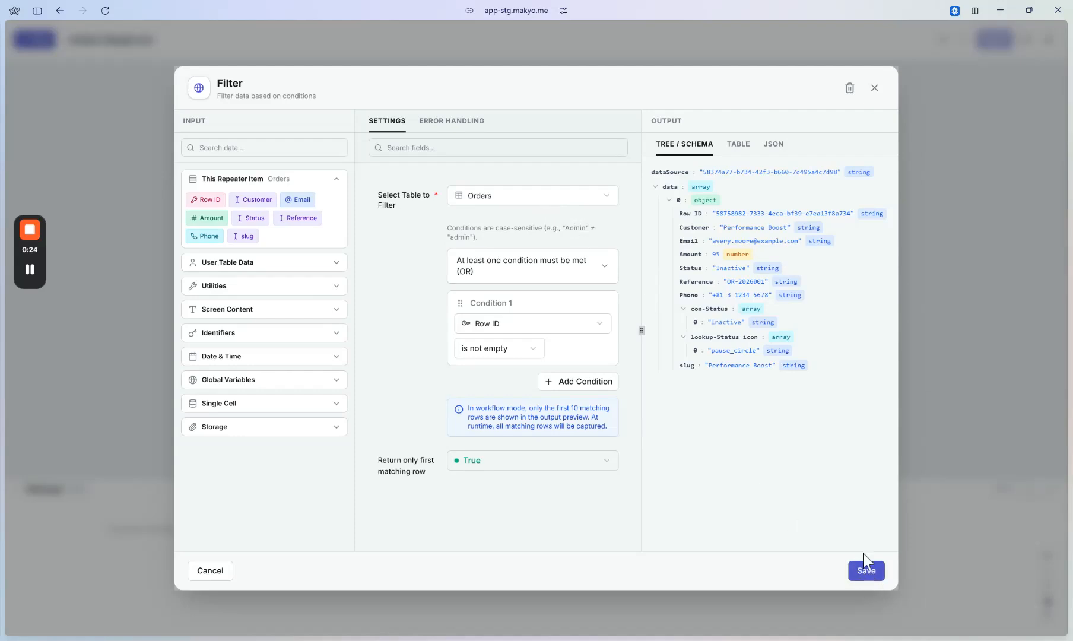
{"action": "left_click", "coordinate": [865, 570]}
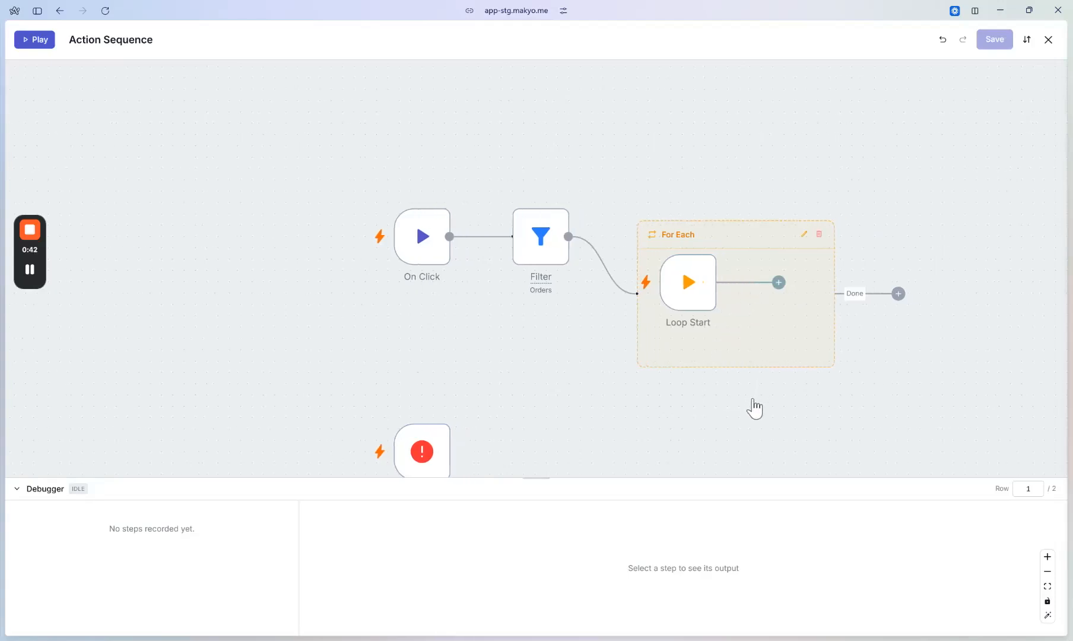
{"action": "mouse_move", "coordinate": [604, 286]}
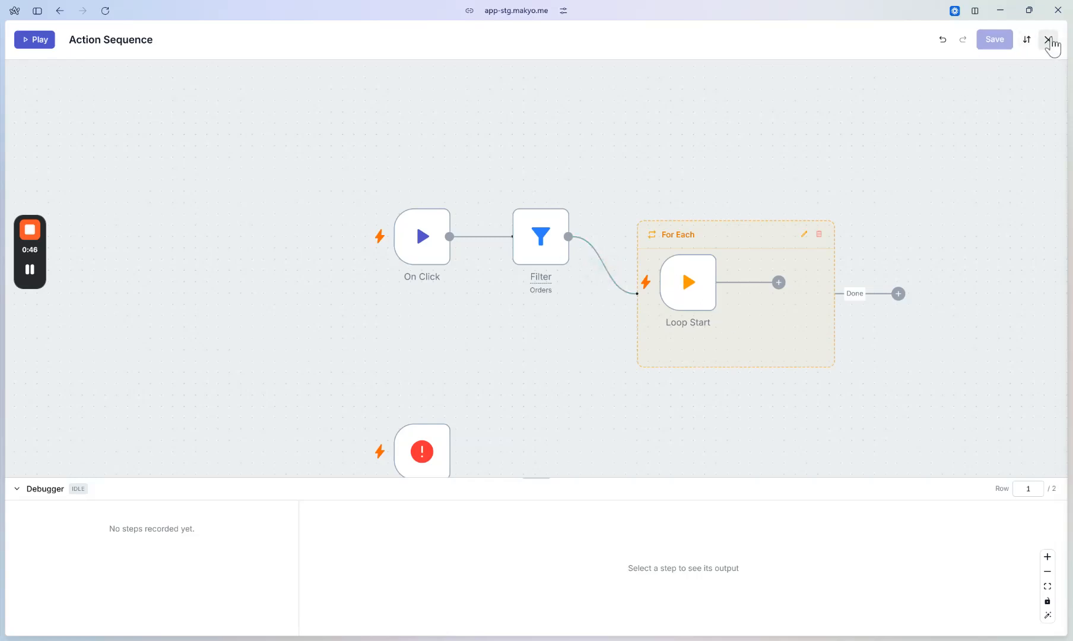
{"action": "left_click", "coordinate": [1047, 40]}
{"action": "left_click", "coordinate": [256, 37]}
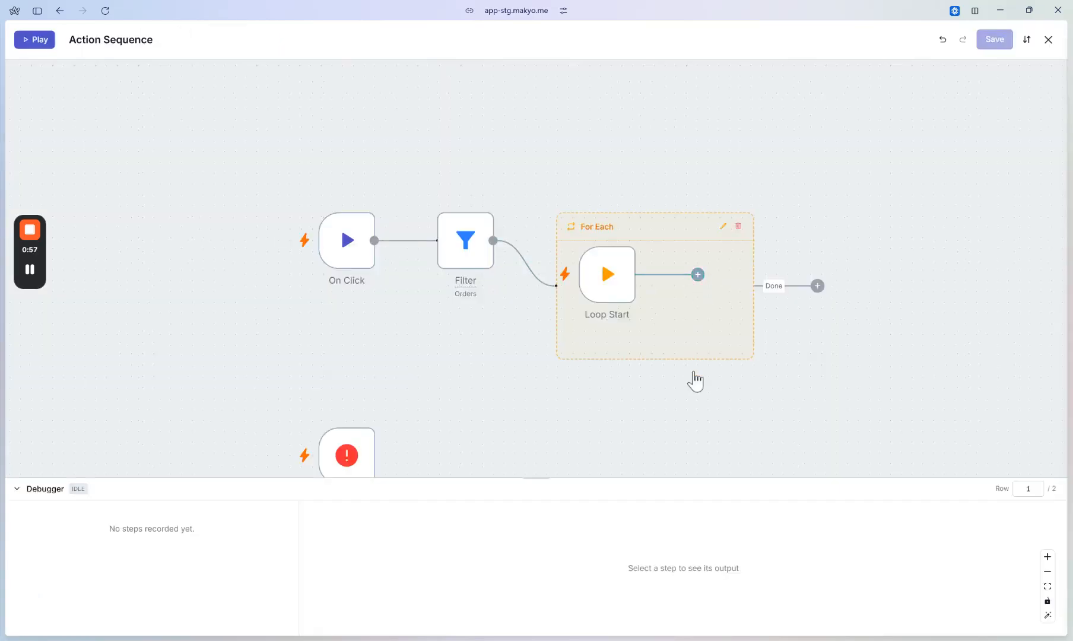
Step: Add the AI Agent - Ask AI action after Loop Start inside the For Each loop
{"action": "left_click", "coordinate": [633, 279]}
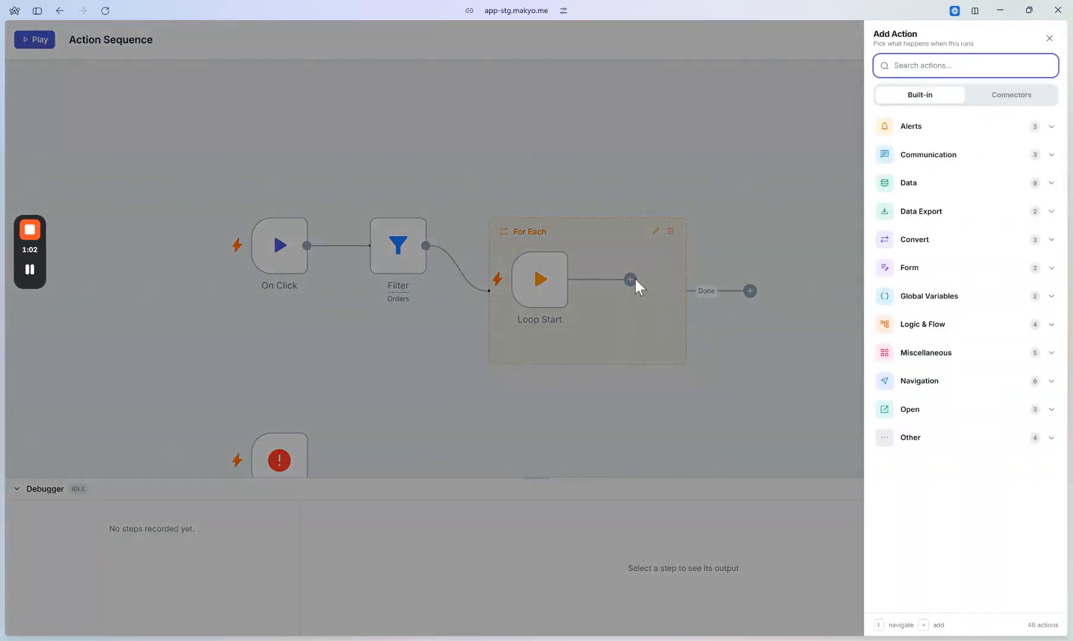
{"action": "type", "text": "agent"}
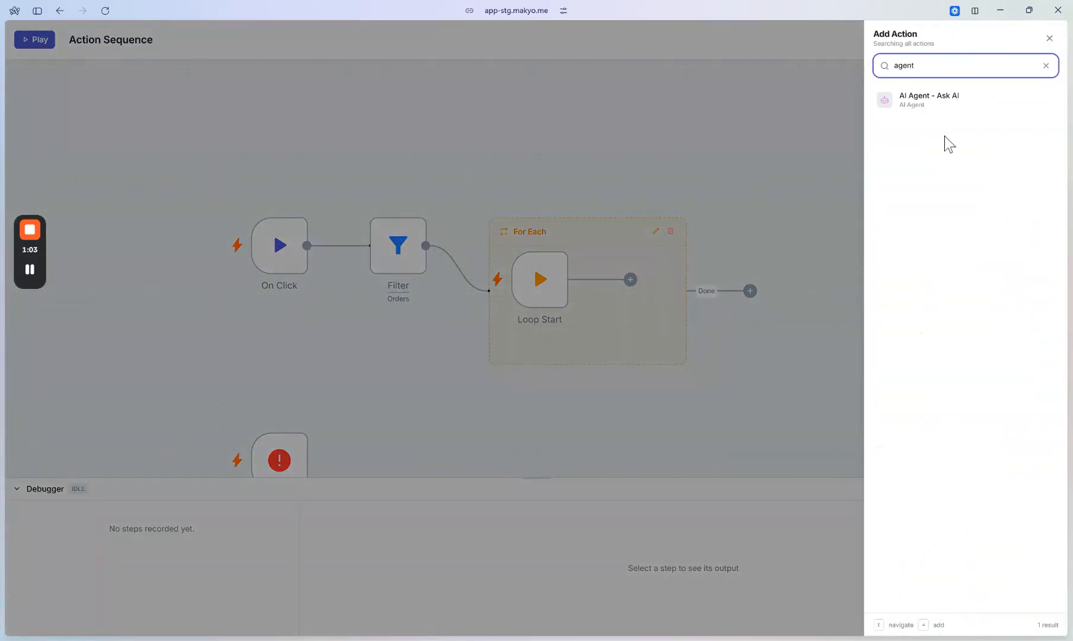
{"action": "left_click", "coordinate": [939, 105]}
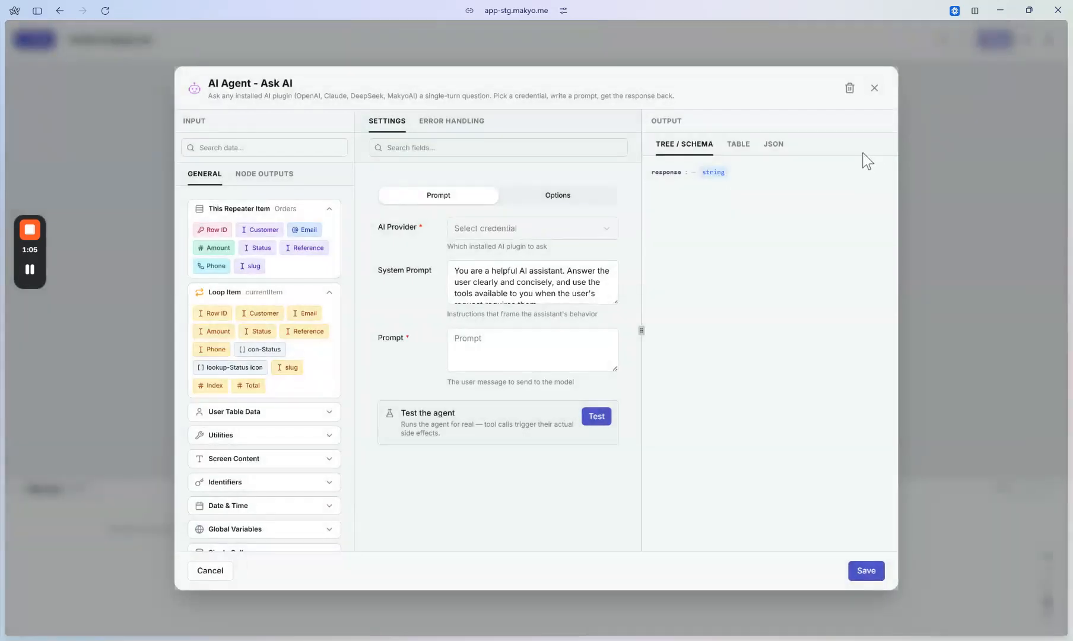
Step: Replace the agent's system prompt with order-triage instructions: a Slack message under $500, a flagged Slack alert plus client email at $500 or more
{"action": "left_click_drag", "start_coordinate": [615, 302], "coordinate": [611, 417]}
{"action": "left_click", "coordinate": [586, 330]}
{"action": "key", "text": "ctrl+a"}
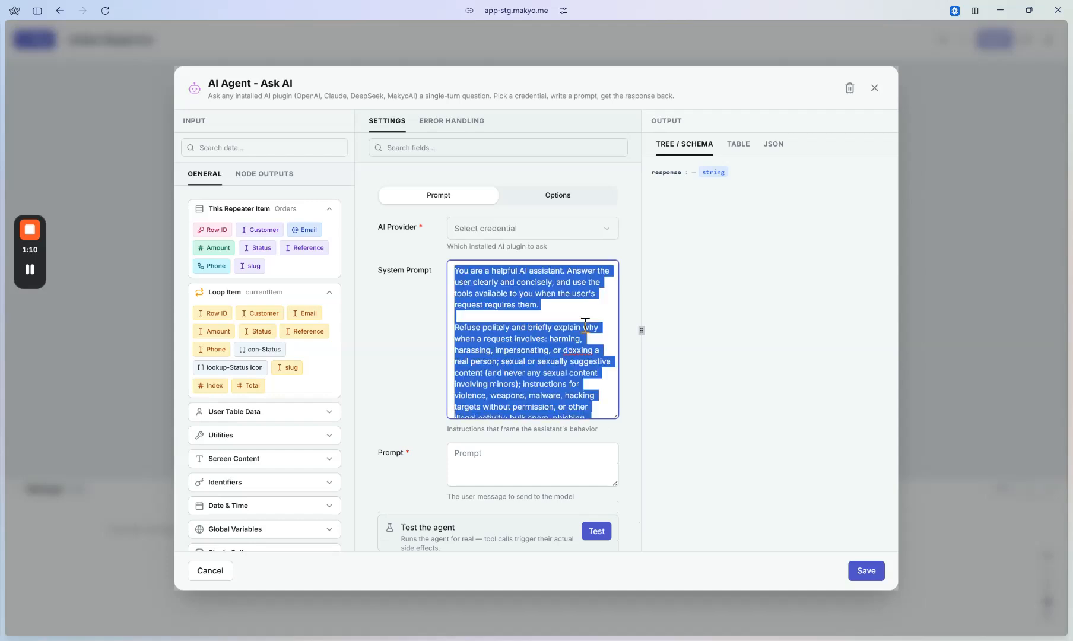
{"action": "key", "text": "BackSpace"}
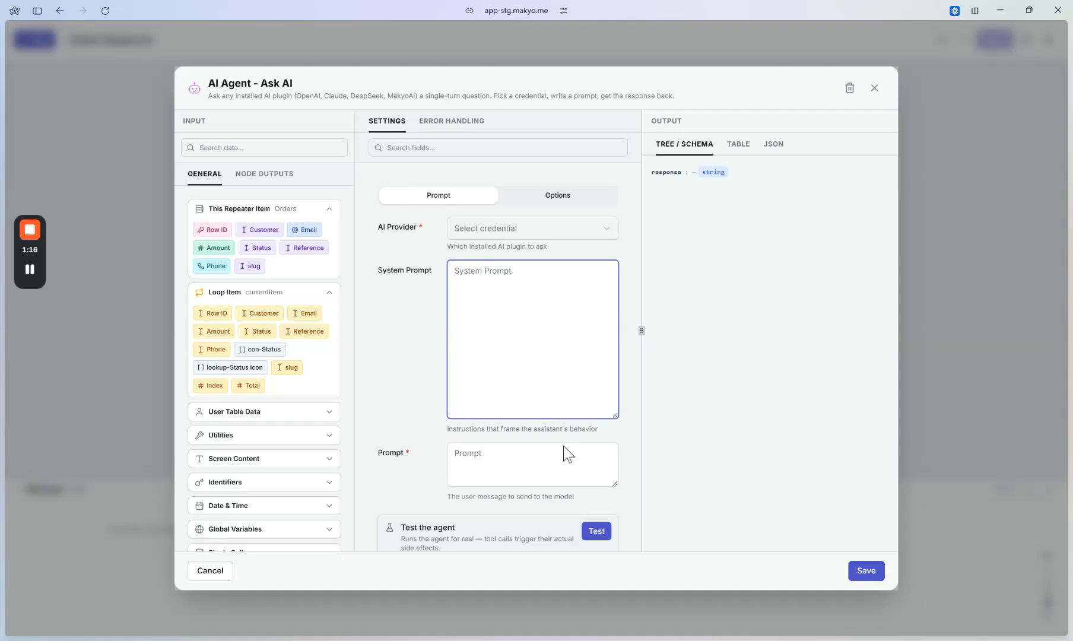
{"action": "key", "text": "ctrl+v"}
{"action": "scroll", "coordinate": [558, 335], "scroll_direction": "up", "scroll_amount": 5}
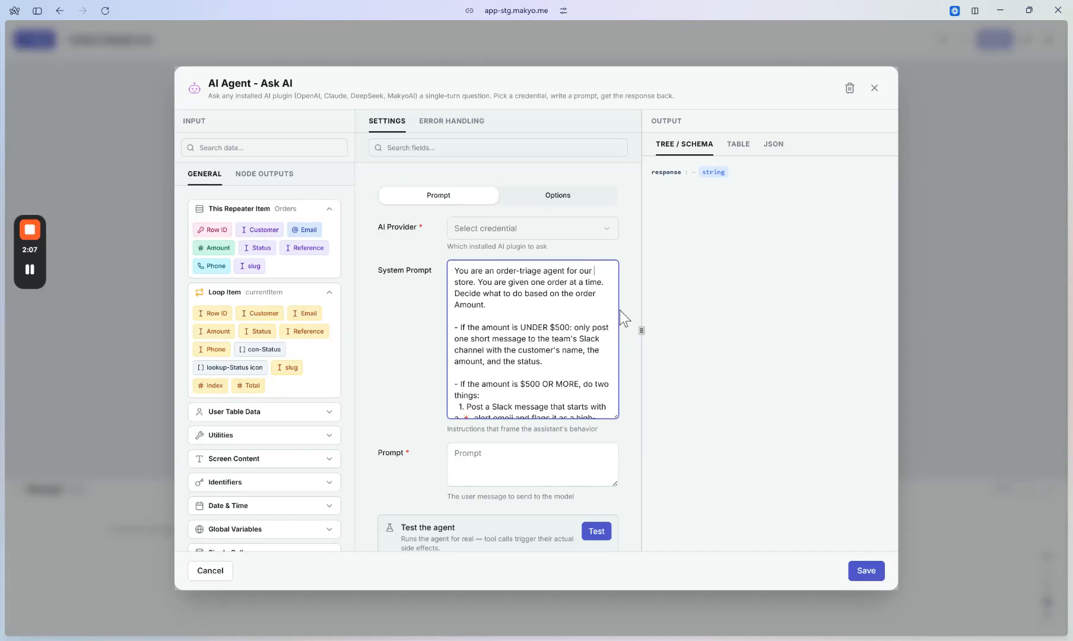
{"action": "scroll", "coordinate": [608, 316], "scroll_direction": "down", "scroll_amount": 1}
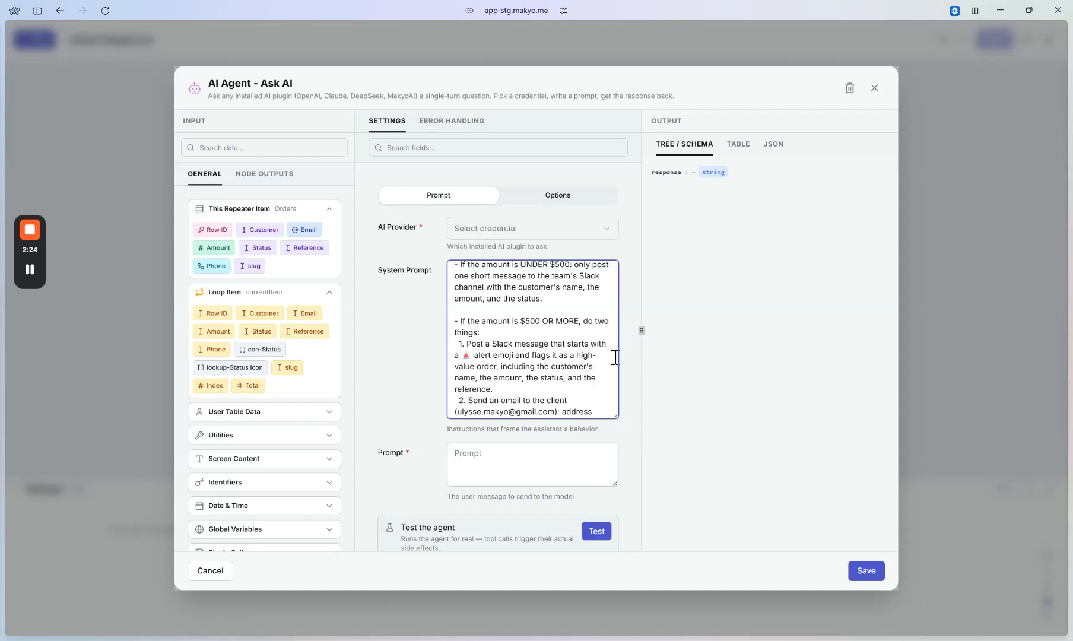
{"action": "scroll", "coordinate": [615, 357], "scroll_direction": "down", "scroll_amount": 2}
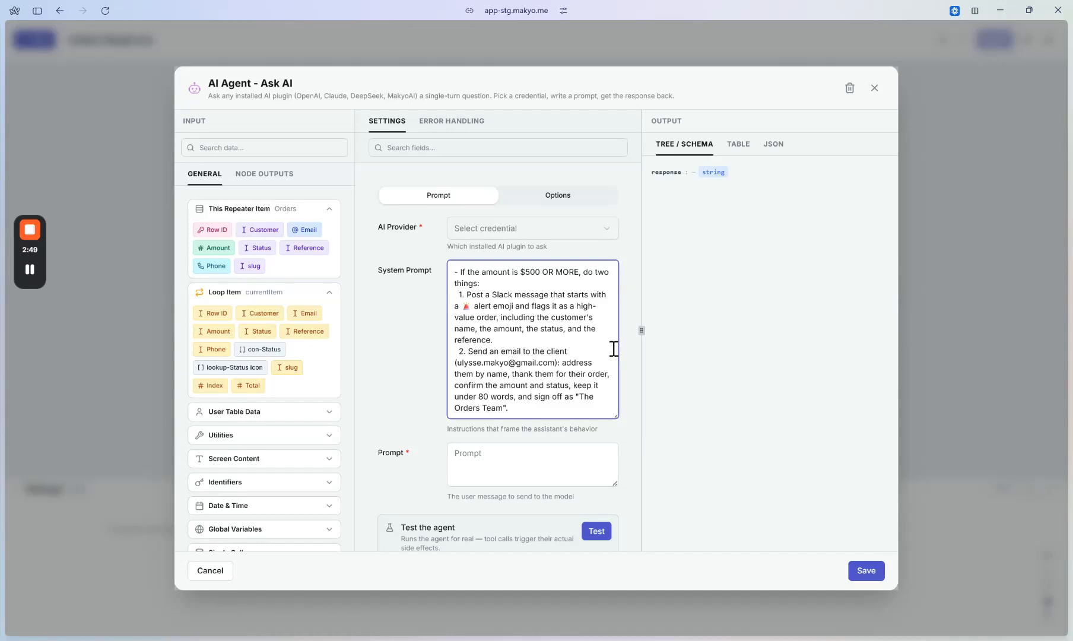
{"action": "scroll", "coordinate": [632, 385], "scroll_direction": "down", "scroll_amount": 1}
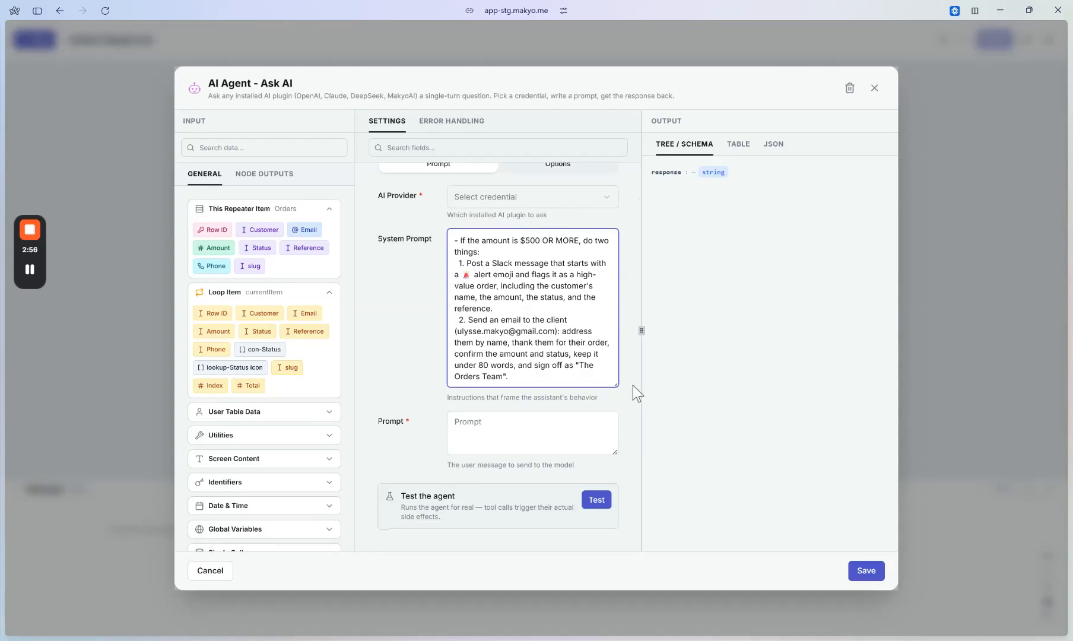
Step: Start the agent's prompt with "Process this order." and a "Customer:" line, followed by the loop item's Customer field
{"action": "left_click", "coordinate": [580, 422]}
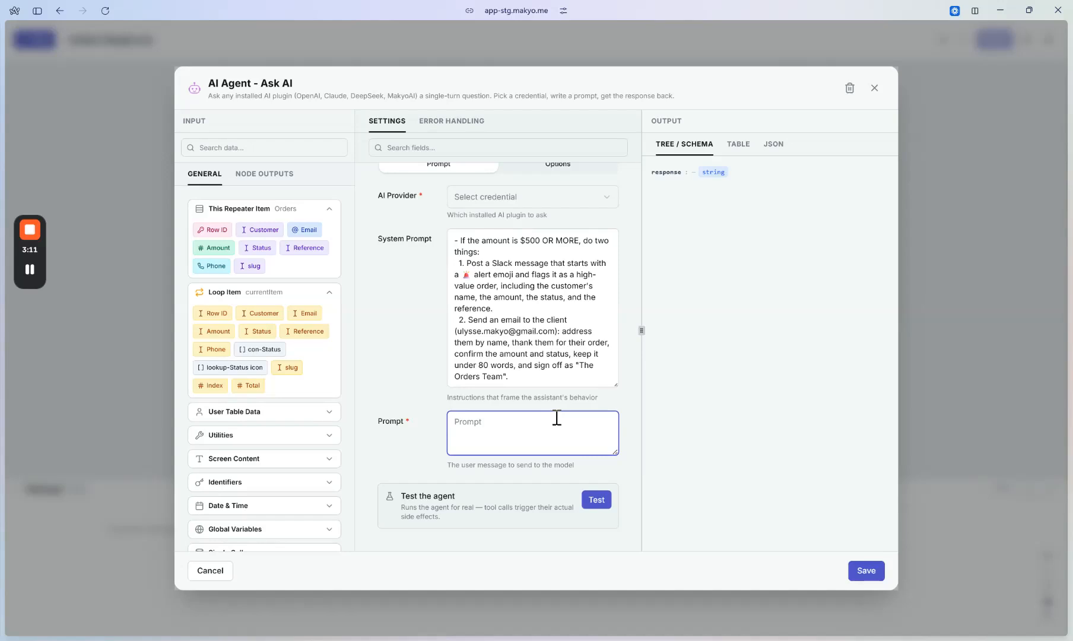
{"action": "type", "text": "Process this order."}
{"action": "key", "text": "Return"}
{"action": "type", "text": "Customer:"}
{"action": "left_click_drag", "start_coordinate": [276, 309], "coordinate": [536, 434]}
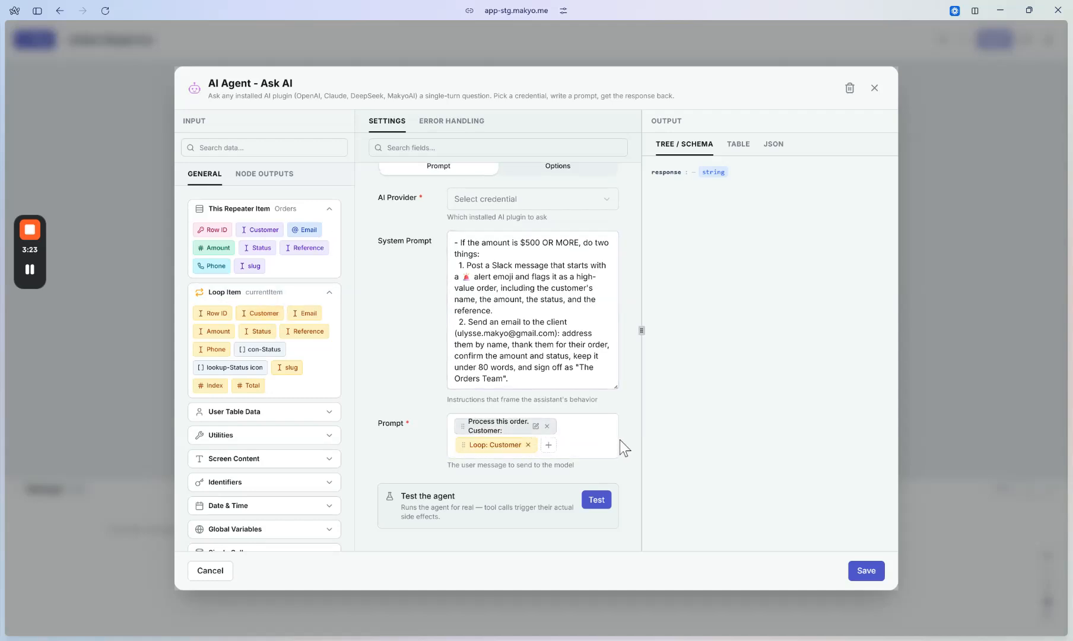
Step: Append the text "Email:" and the loop item's Email field to the agent's prompt
{"action": "left_click", "coordinate": [547, 445]}
{"action": "left_click", "coordinate": [591, 466]}
{"action": "type", "text": "Emaiul:"}
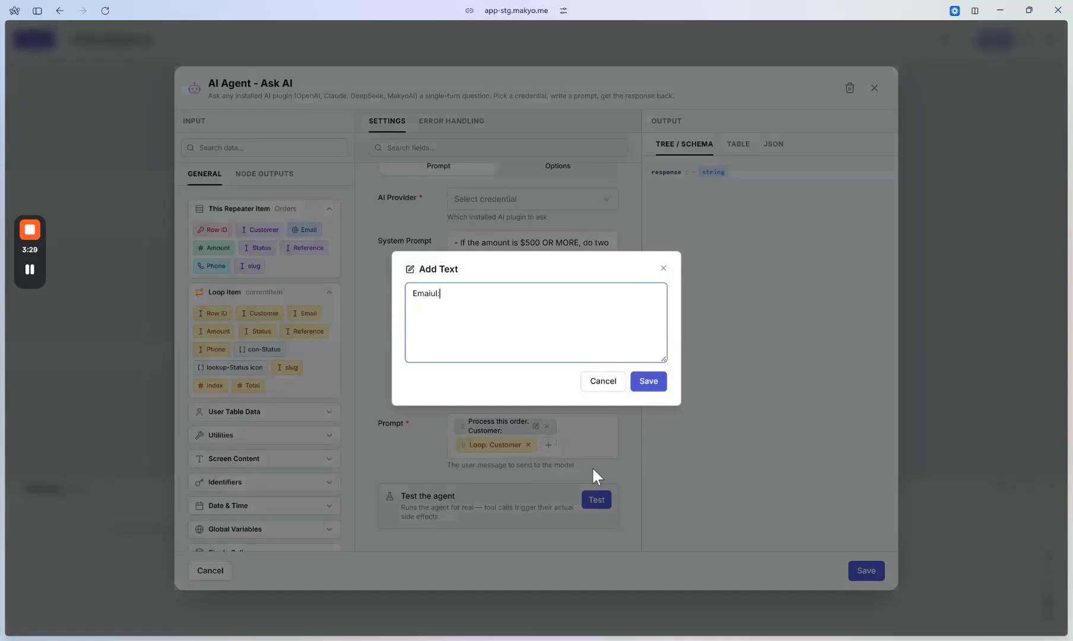
{"action": "key", "text": "BackSpace"}
{"action": "key", "text": "BackSpace"}
{"action": "key", "text": "BackSpace"}
{"action": "key", "text": "BackSpace"}
{"action": "type", "text": "l:"}
{"action": "left_click", "coordinate": [652, 387]}
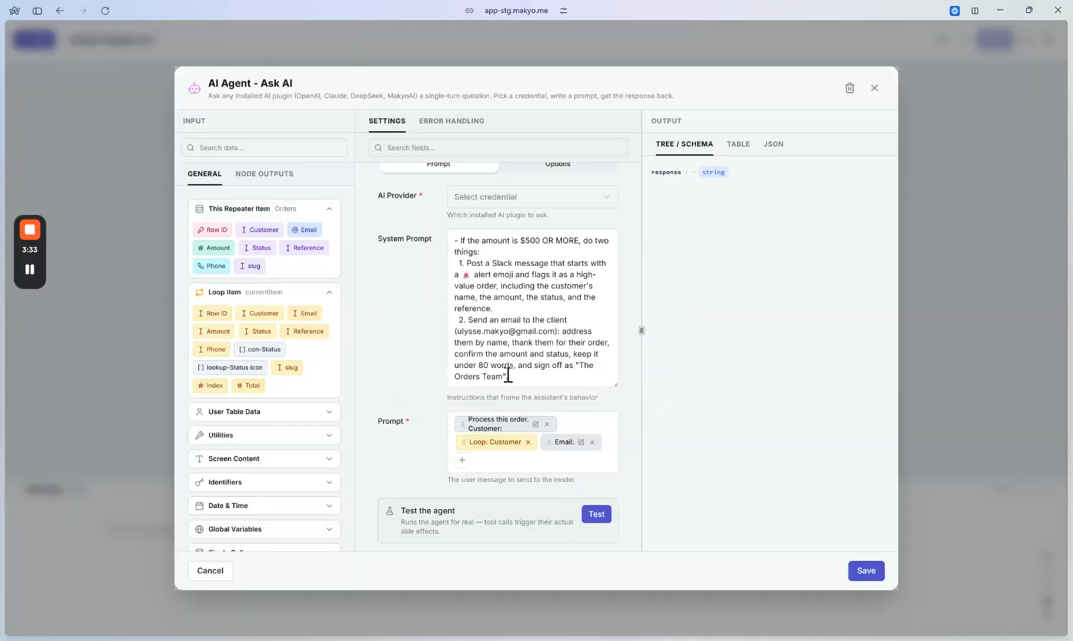
{"action": "left_click_drag", "start_coordinate": [305, 313], "coordinate": [578, 456]}
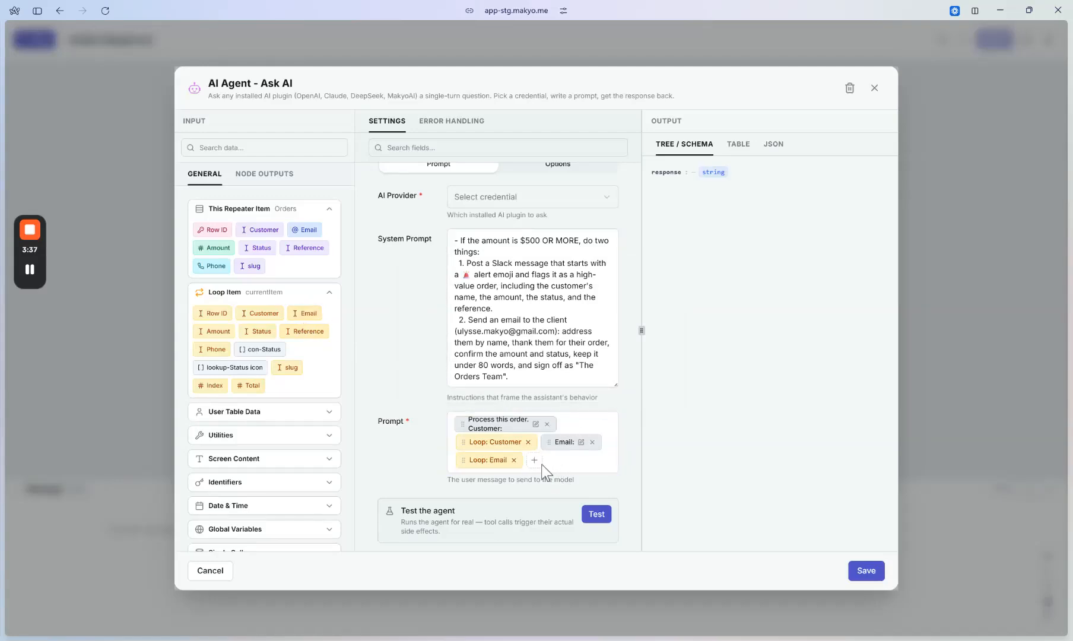
Step: Append the text "Amount: $" and the loop item's Amount field to the agent's prompt
{"action": "left_click", "coordinate": [537, 463]}
{"action": "left_click", "coordinate": [561, 479]}
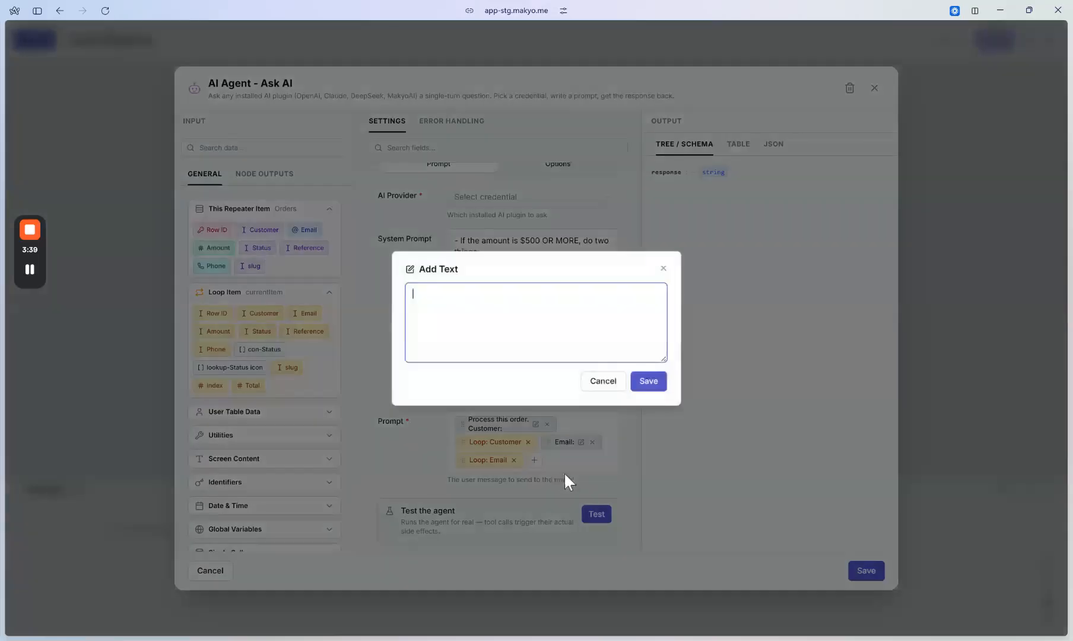
{"action": "type", "text": "Amount: $"}
{"action": "left_click", "coordinate": [648, 382]}
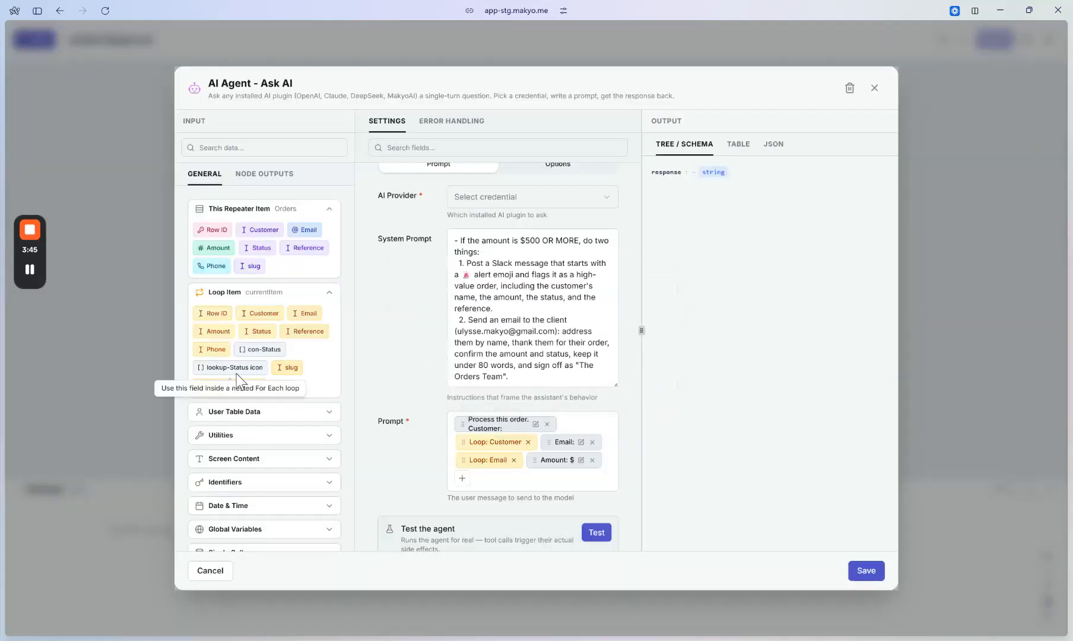
{"action": "left_click_drag", "start_coordinate": [226, 354], "coordinate": [541, 473]}
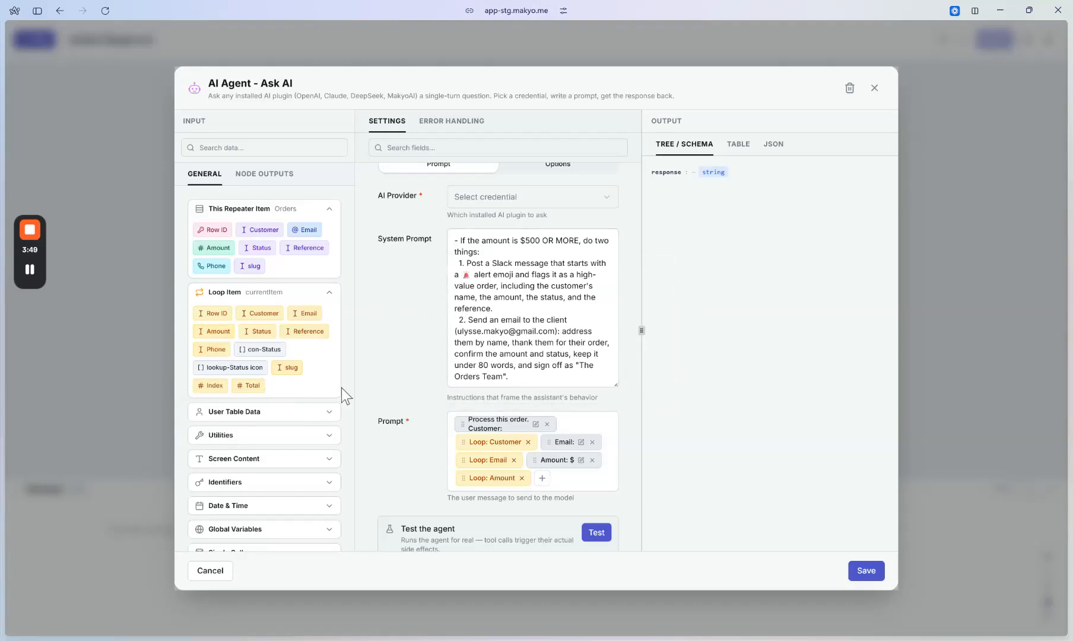
Step: Append the text "Status:" and the loop item's Status field to the agent's prompt
{"action": "left_click", "coordinate": [542, 478]}
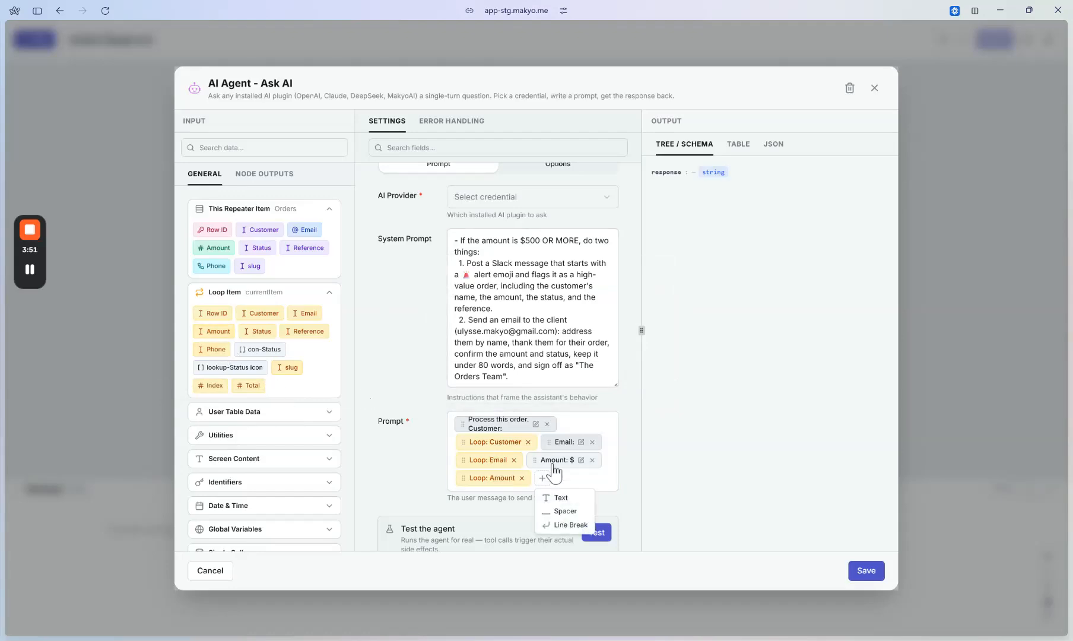
{"action": "left_click", "coordinate": [565, 496]}
{"action": "type", "text": "Status:"}
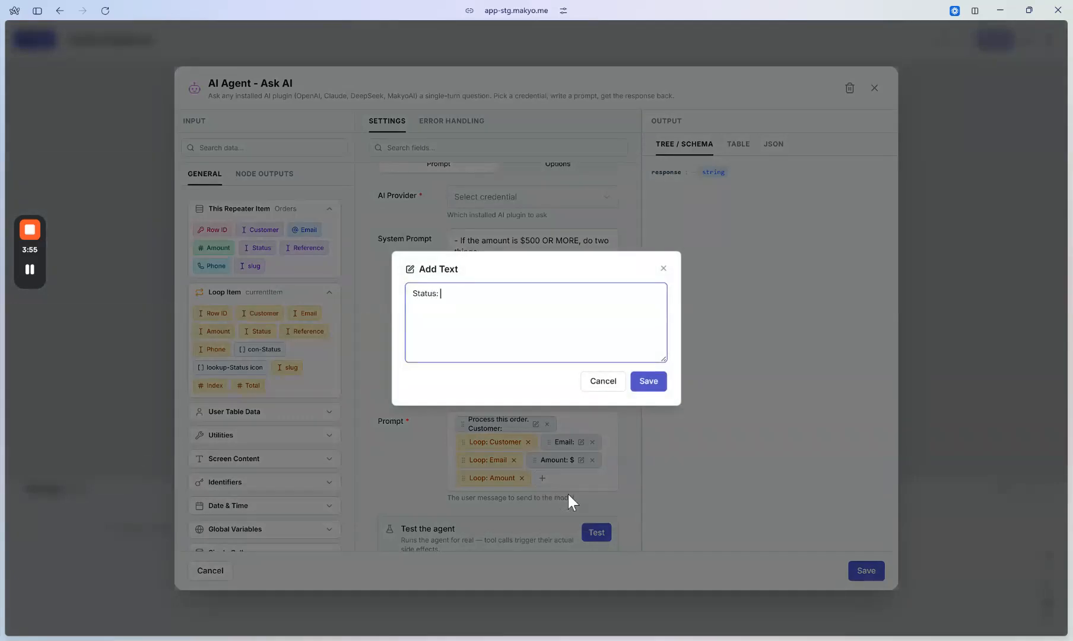
{"action": "left_click", "coordinate": [648, 381]}
{"action": "left_click_drag", "start_coordinate": [295, 334], "coordinate": [551, 480]}
Step: Append the text "Reference:" and the loop item's Reference field to the agent's prompt
{"action": "left_click", "coordinate": [535, 499]}
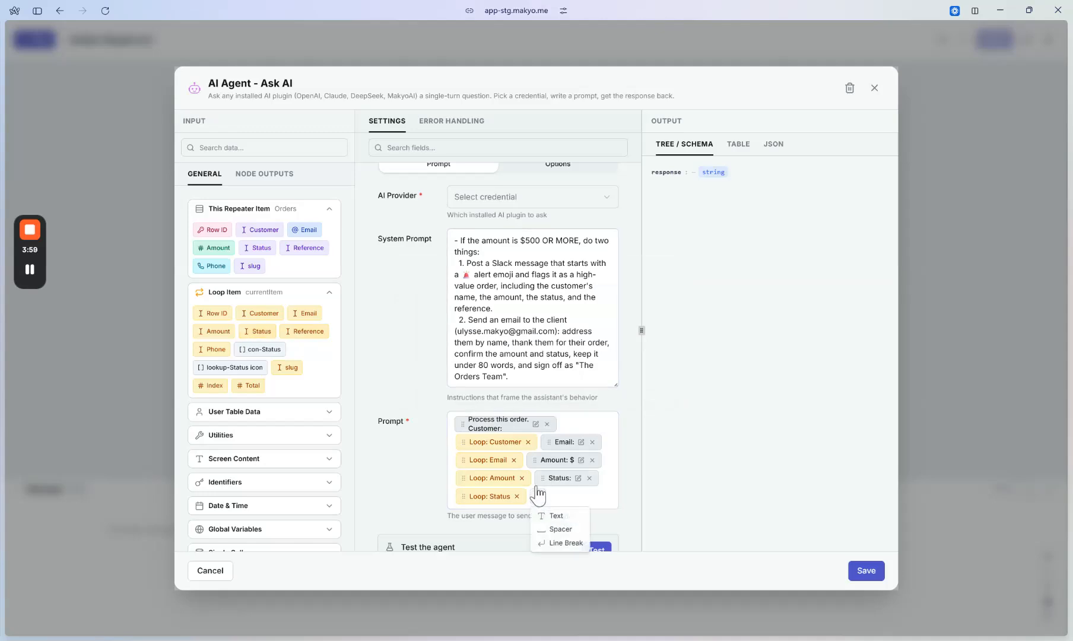
{"action": "left_click", "coordinate": [550, 516]}
{"action": "type", "text": "Reference:"}
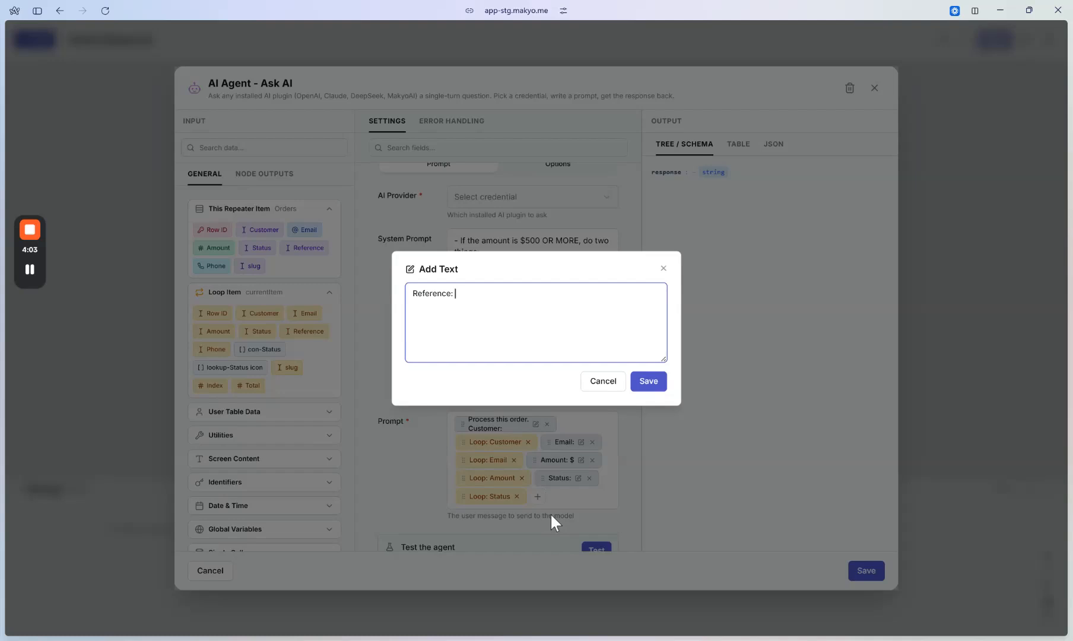
{"action": "left_click", "coordinate": [652, 383]}
{"action": "left_click_drag", "start_coordinate": [315, 339], "coordinate": [522, 479]}
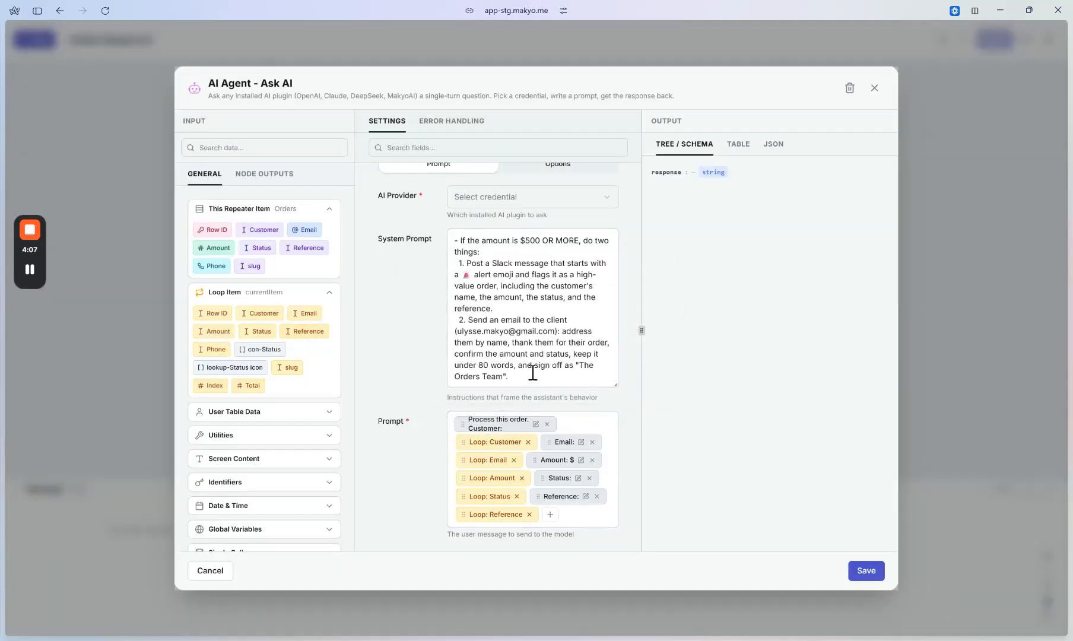
Step: Choose the existing OpenAI credential as the agent's AI provider
{"action": "scroll", "coordinate": [550, 333], "scroll_direction": "up", "scroll_amount": 1}
{"action": "left_click", "coordinate": [553, 229]}
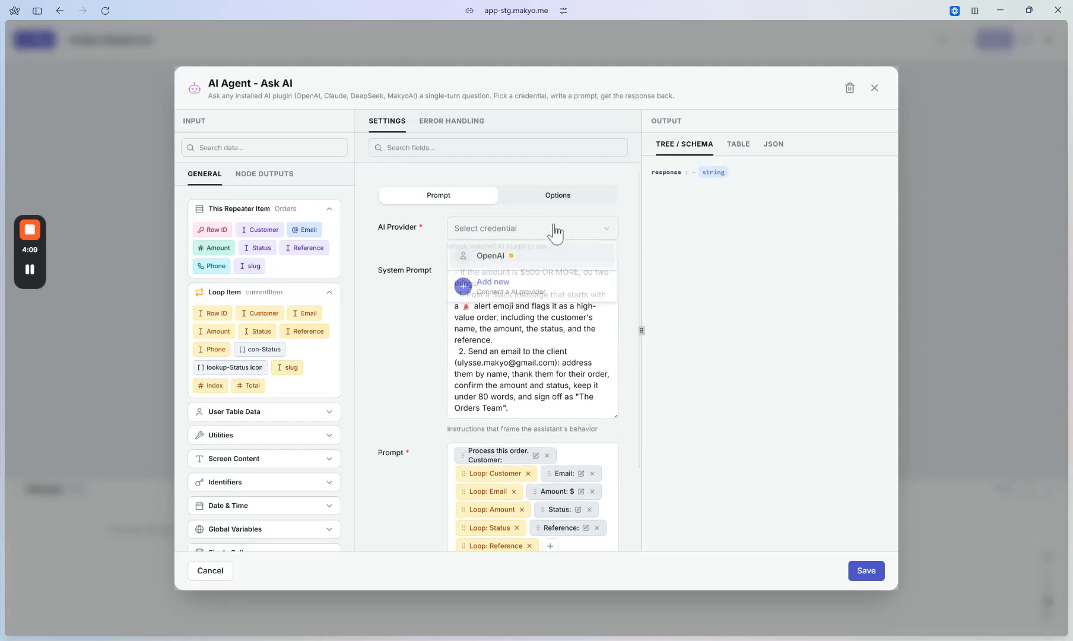
{"action": "left_click", "coordinate": [553, 257]}
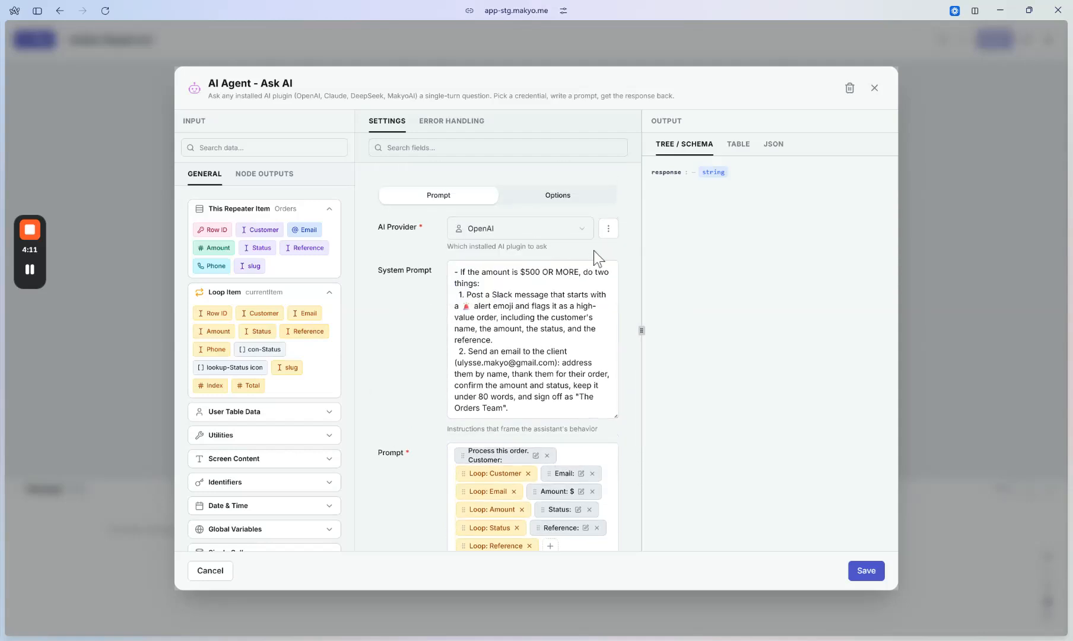
Step: Examine the new-credential settings for OpenAI, Claude/Anthropic and DeepSeek without adding any of them
{"action": "left_click", "coordinate": [585, 238]}
{"action": "left_click", "coordinate": [550, 283]}
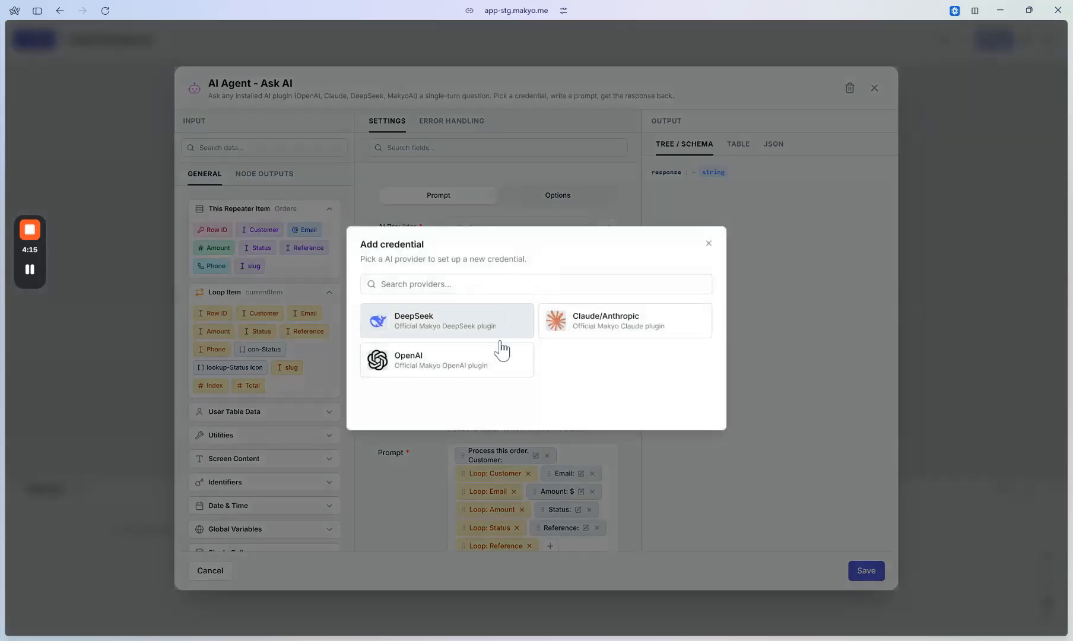
{"action": "left_click", "coordinate": [473, 370]}
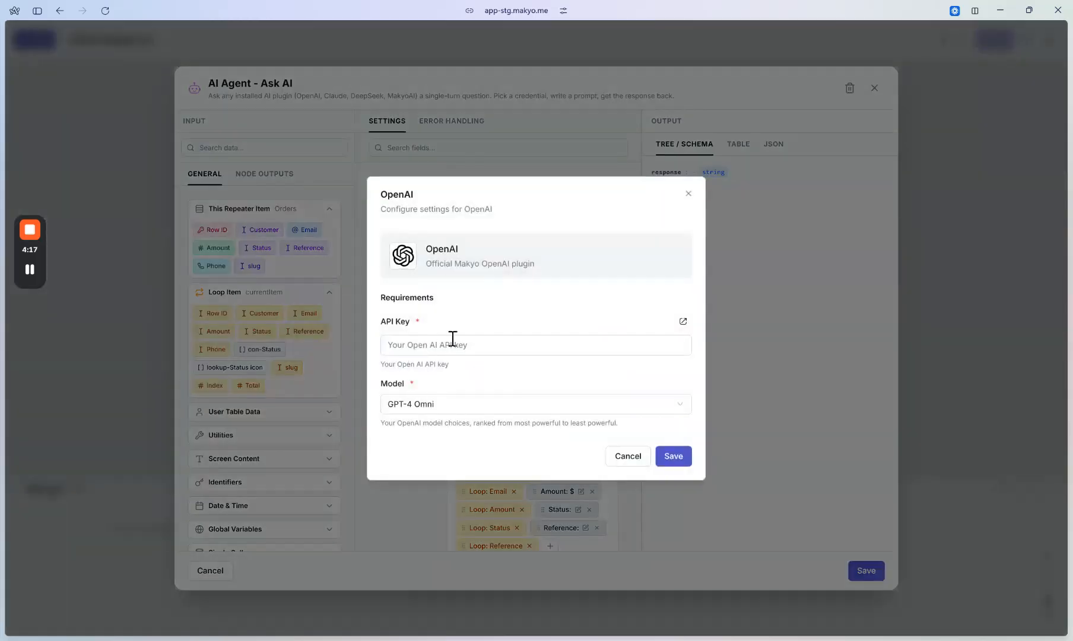
{"action": "left_click", "coordinate": [608, 455]}
{"action": "left_click", "coordinate": [594, 328]}
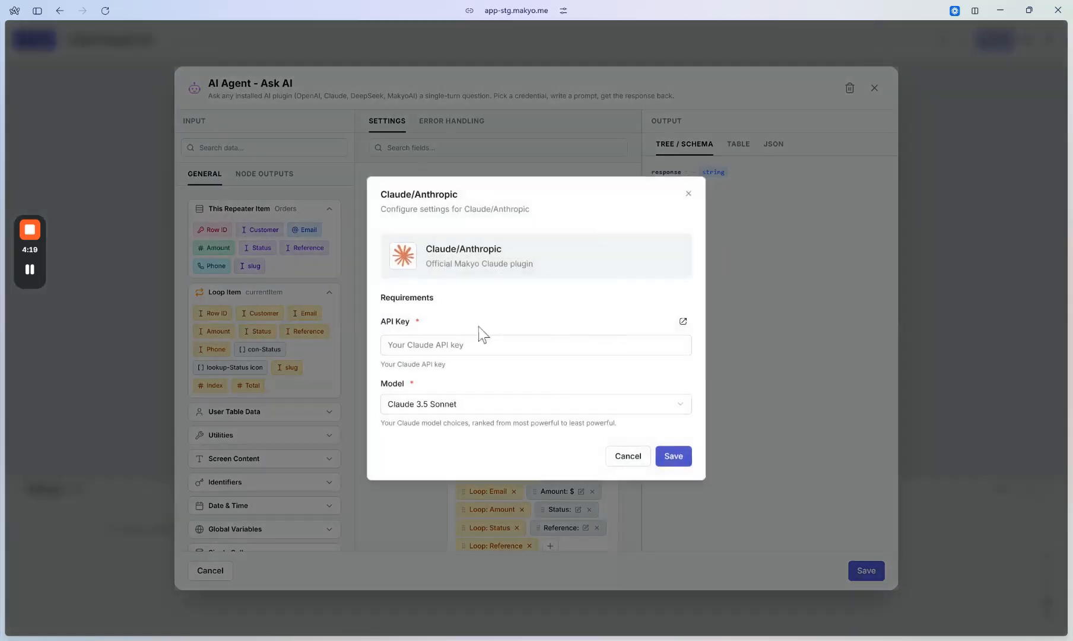
{"action": "left_click", "coordinate": [632, 463]}
{"action": "left_click", "coordinate": [457, 338]}
{"action": "left_click", "coordinate": [630, 462]}
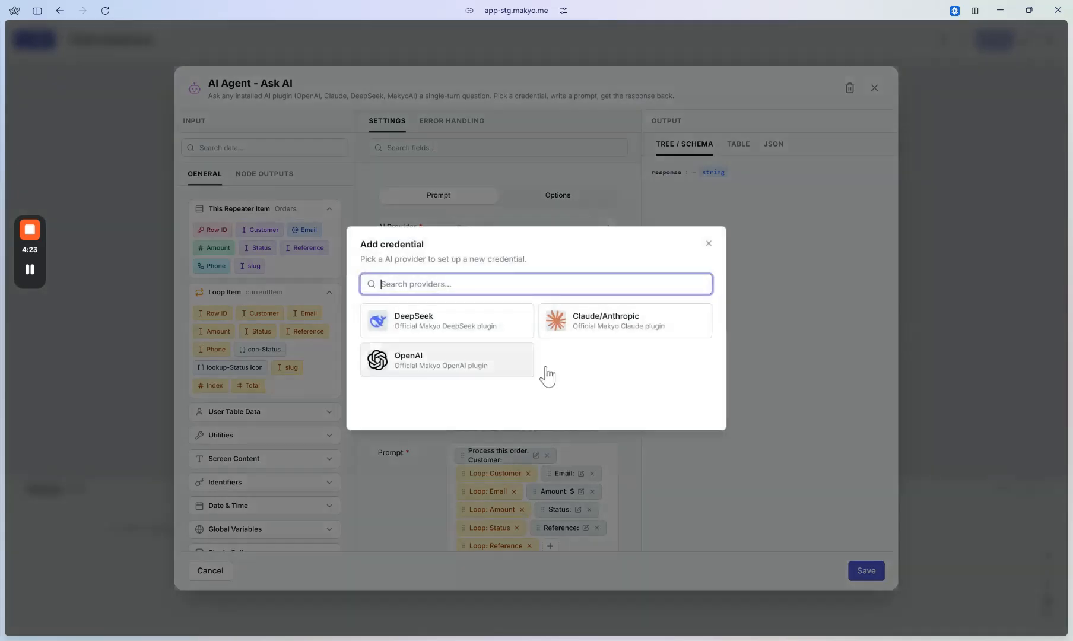
{"action": "left_click", "coordinate": [706, 248]}
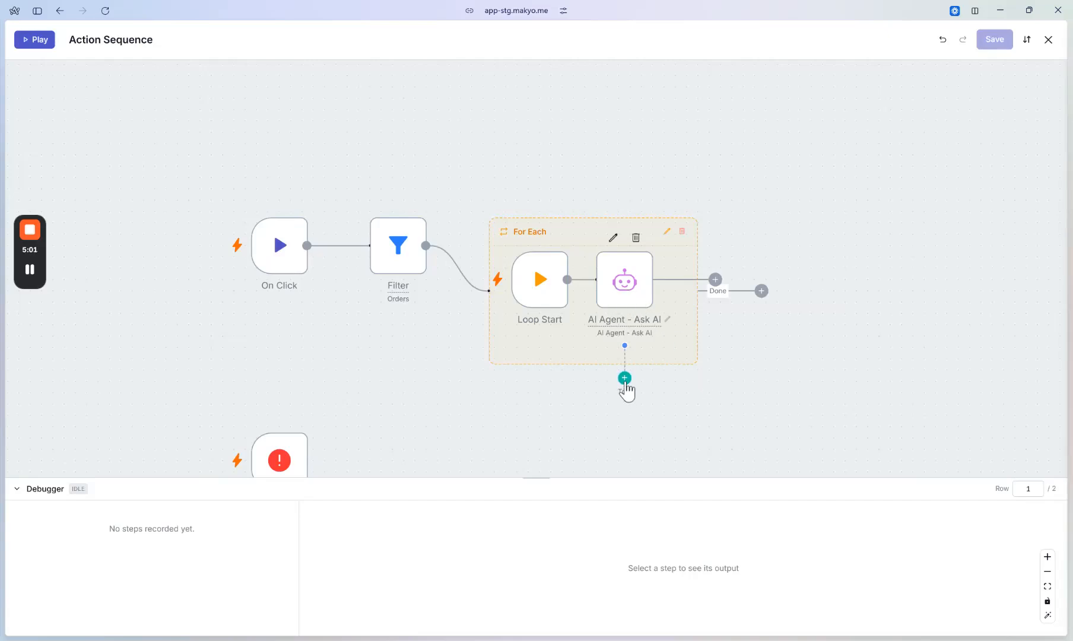
Step: Add a Gmail Send Email tool to the AI agent with its default settings, and place its node below the agent
{"action": "left_click", "coordinate": [624, 378]}
{"action": "type", "text": "gmail"}
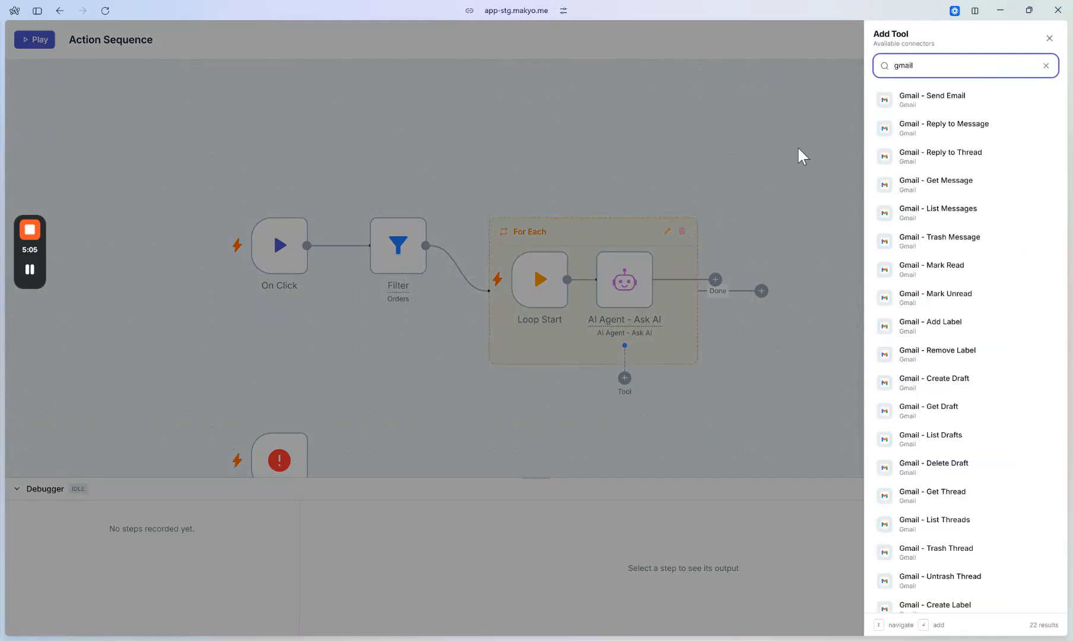
{"action": "left_click", "coordinate": [976, 101]}
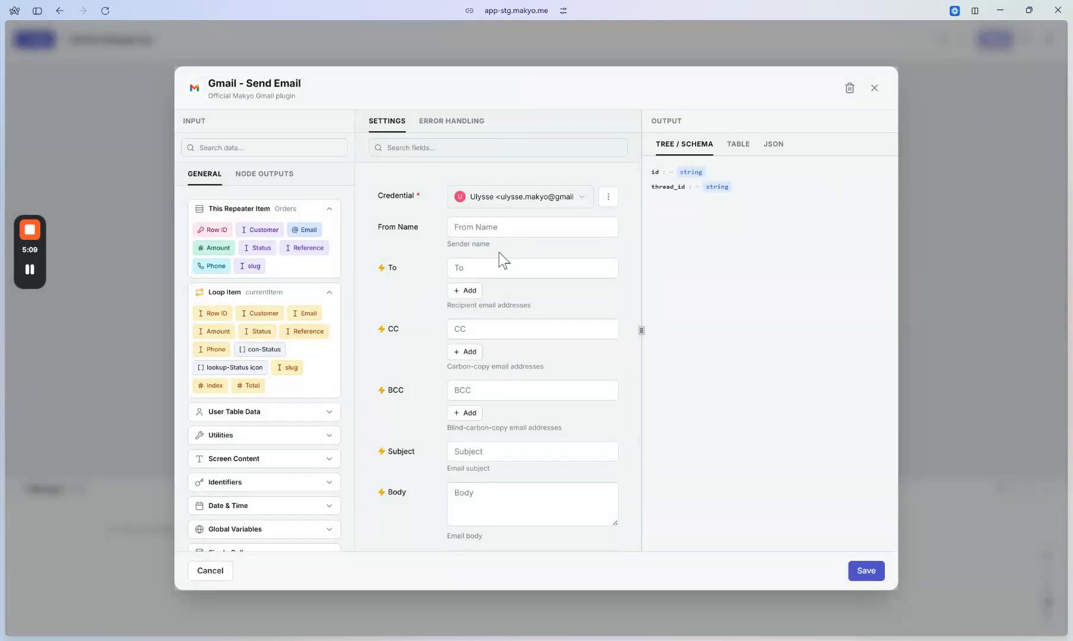
{"action": "scroll", "coordinate": [514, 266], "scroll_direction": "down", "scroll_amount": 1}
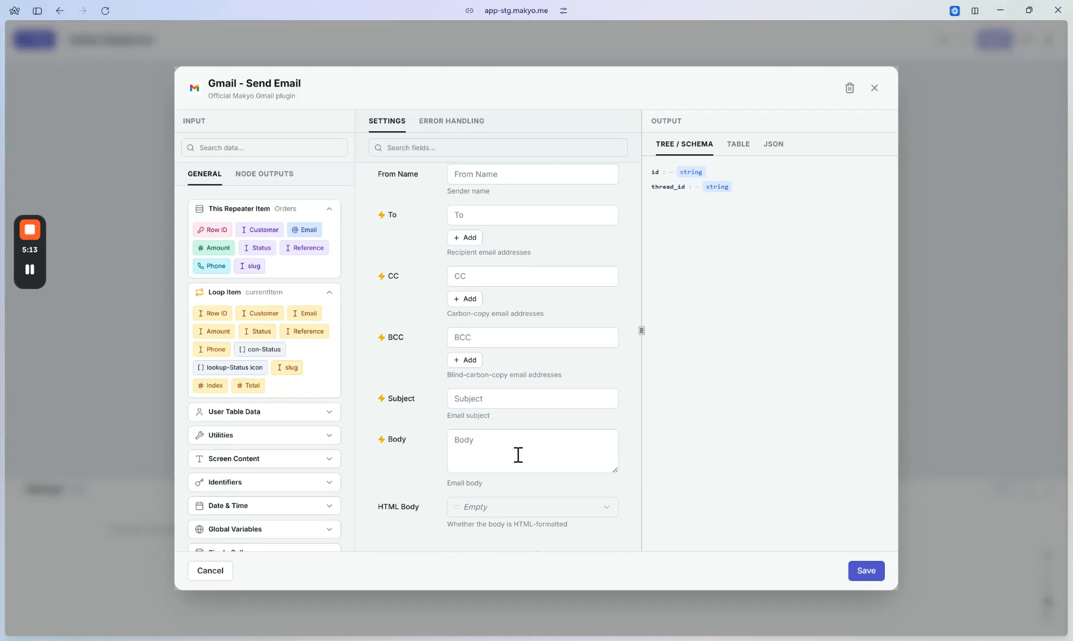
{"action": "scroll", "coordinate": [522, 459], "scroll_direction": "up", "scroll_amount": 1}
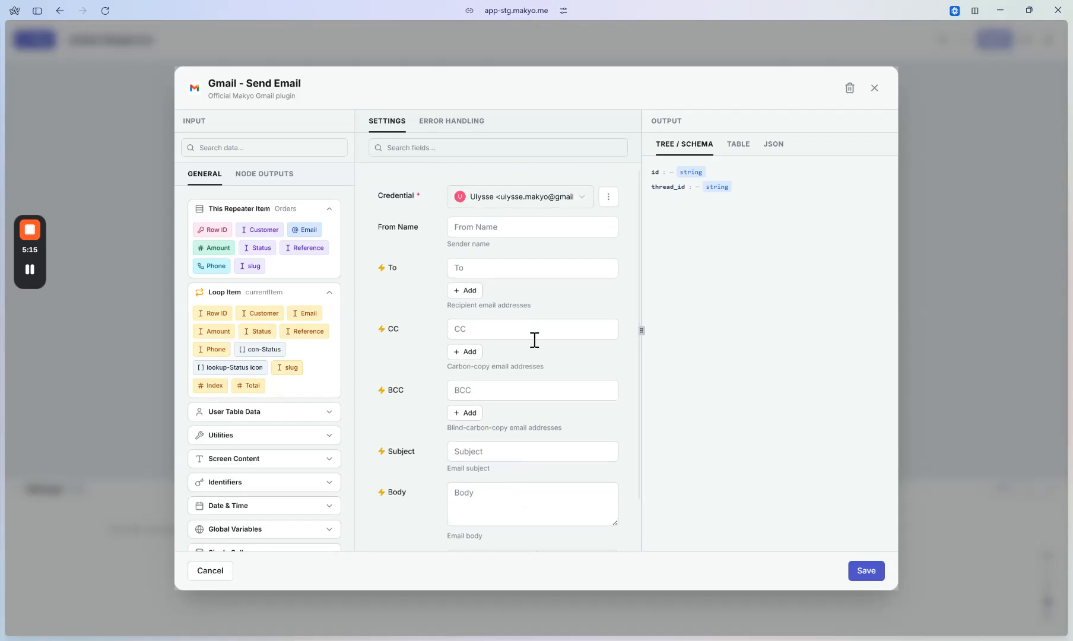
{"action": "left_click", "coordinate": [874, 573]}
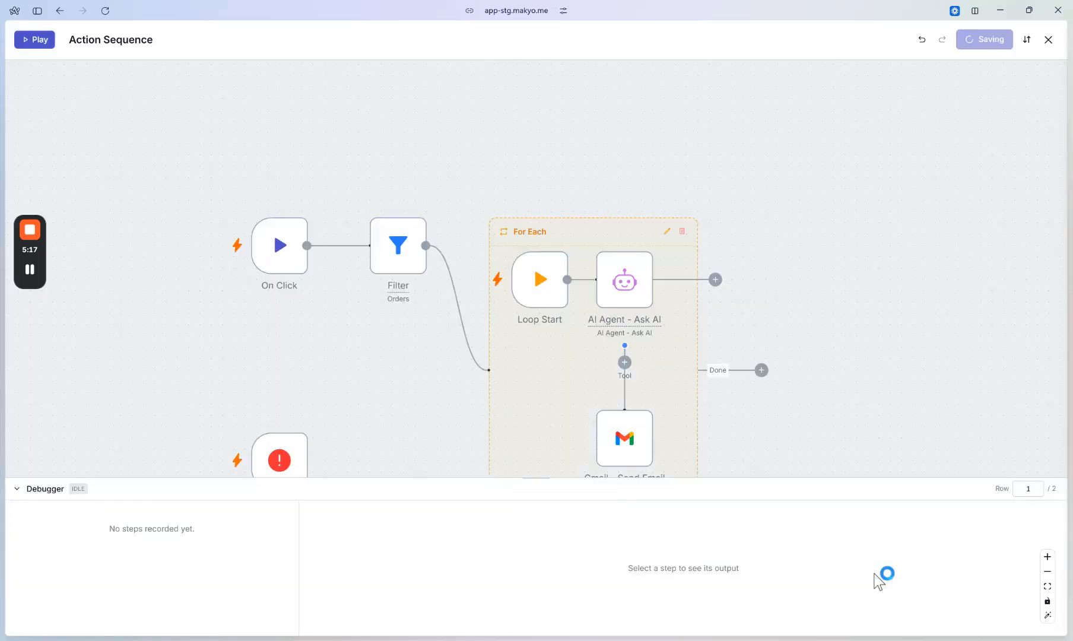
{"action": "left_click_drag", "start_coordinate": [708, 277], "coordinate": [550, 430]}
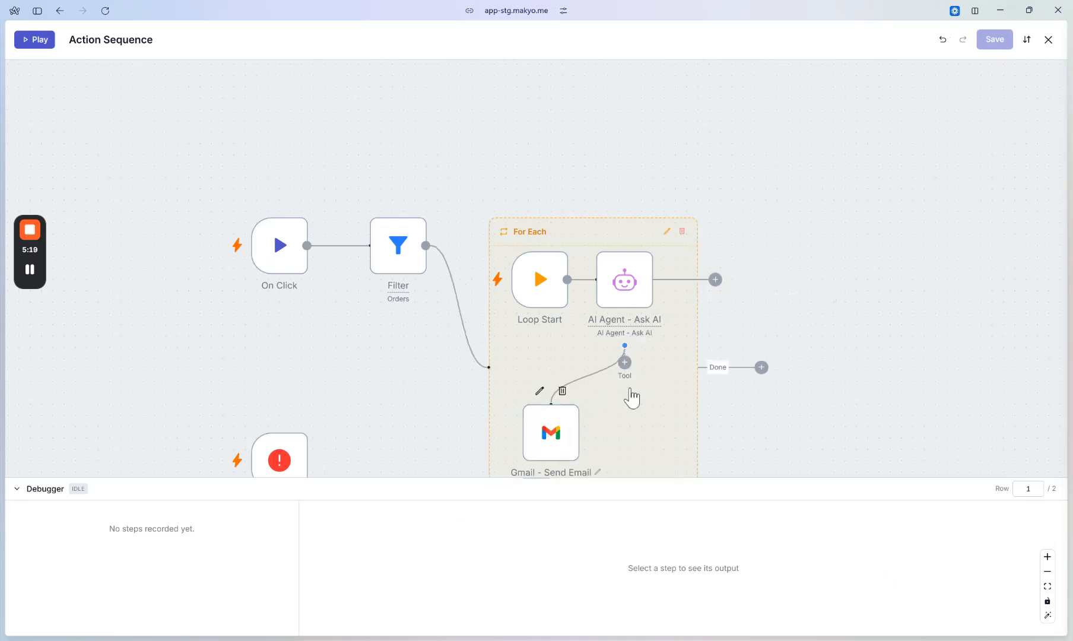
Step: Add a Slack Send Message tool to the AI agent, posting to the makyo-test-sales-alerts channel
{"action": "left_click", "coordinate": [625, 363]}
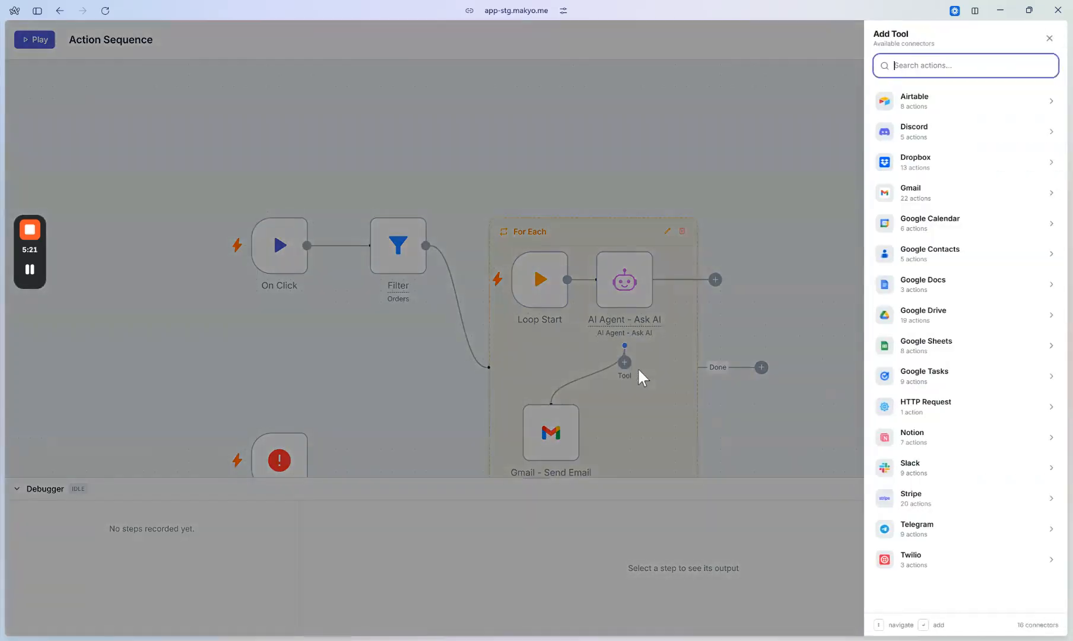
{"action": "type", "text": "slack"}
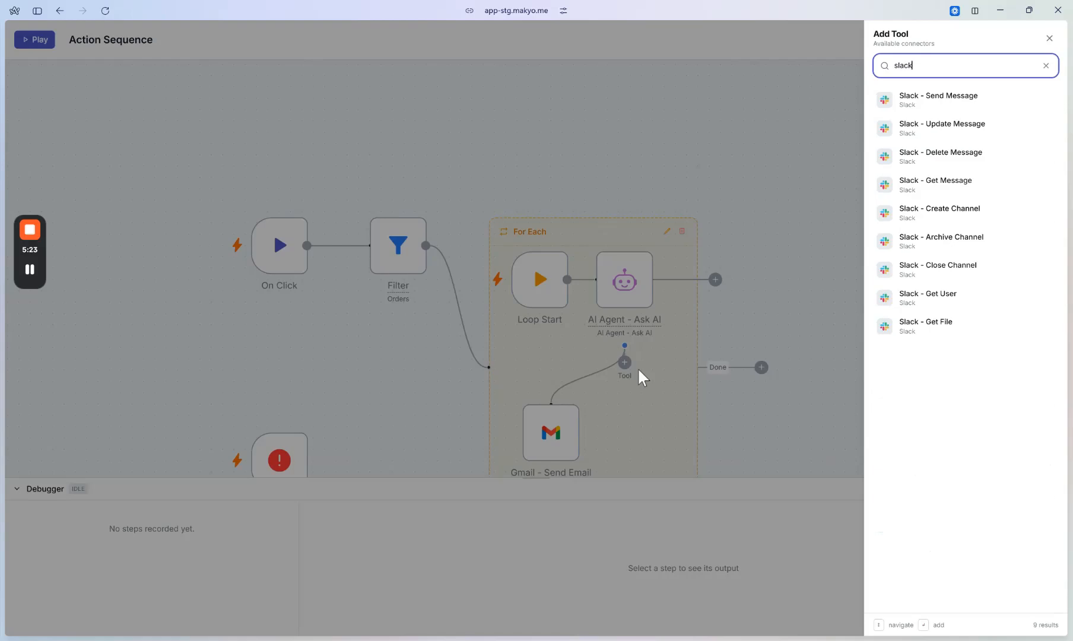
{"action": "left_click", "coordinate": [971, 101]}
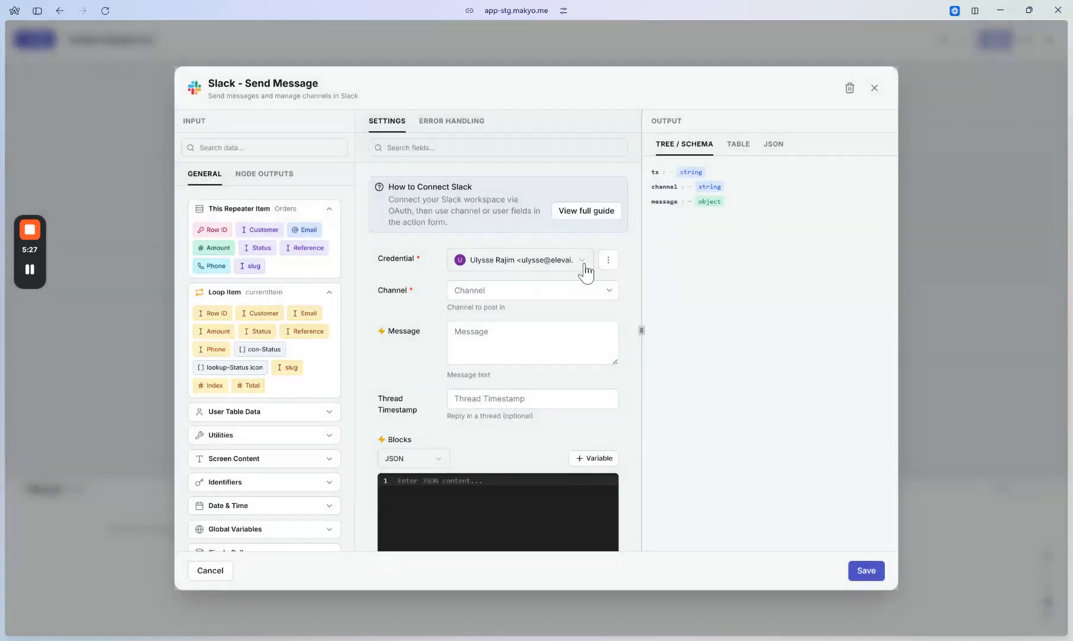
{"action": "left_click", "coordinate": [606, 290]}
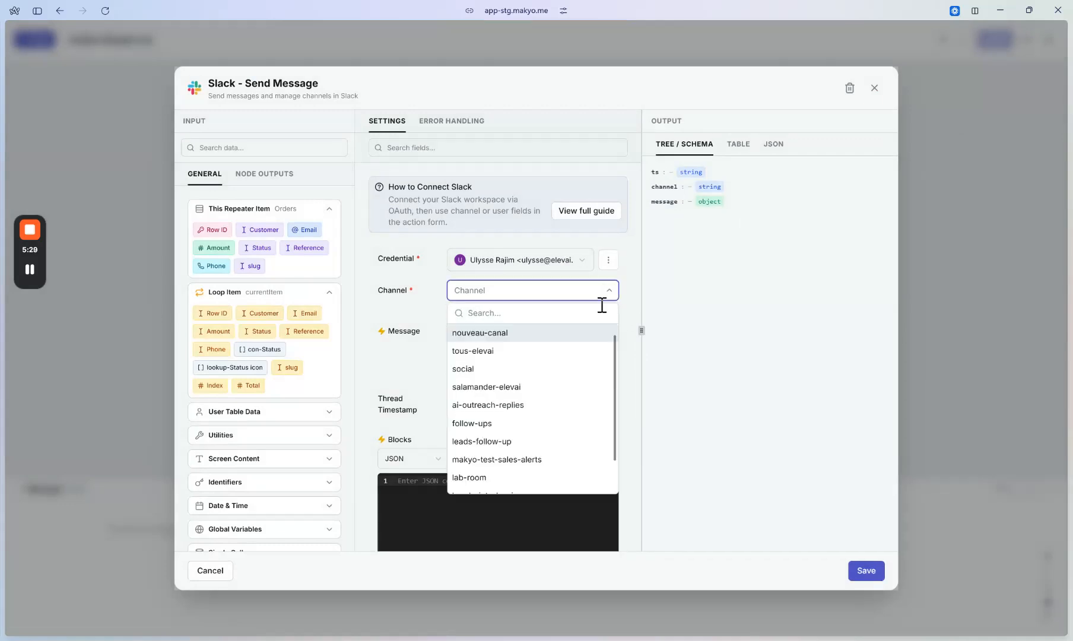
{"action": "left_click", "coordinate": [543, 458]}
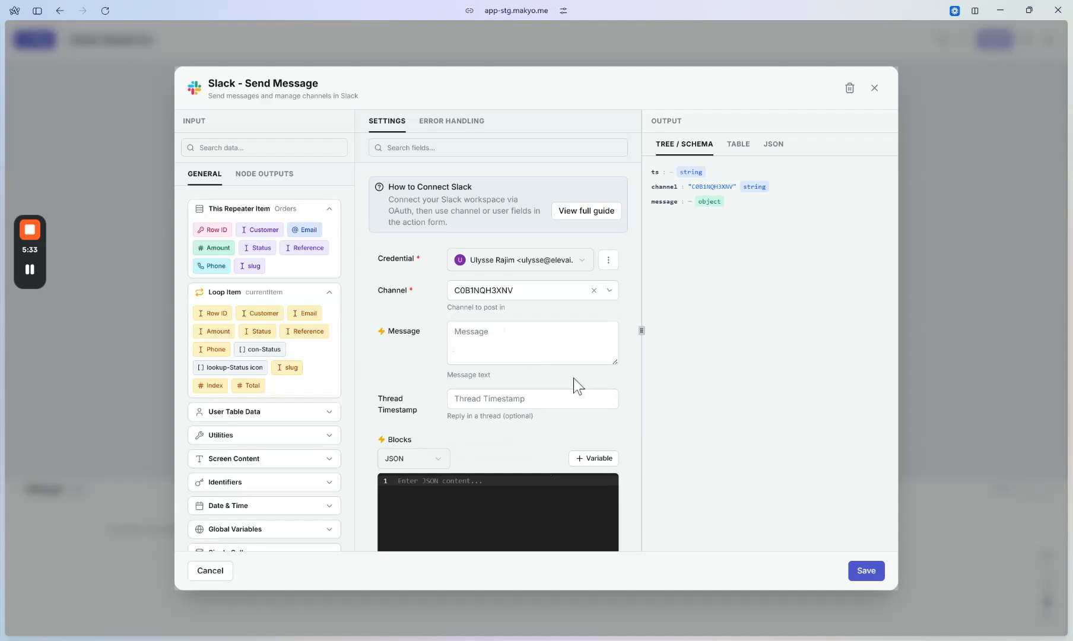
{"action": "left_click", "coordinate": [866, 570]}
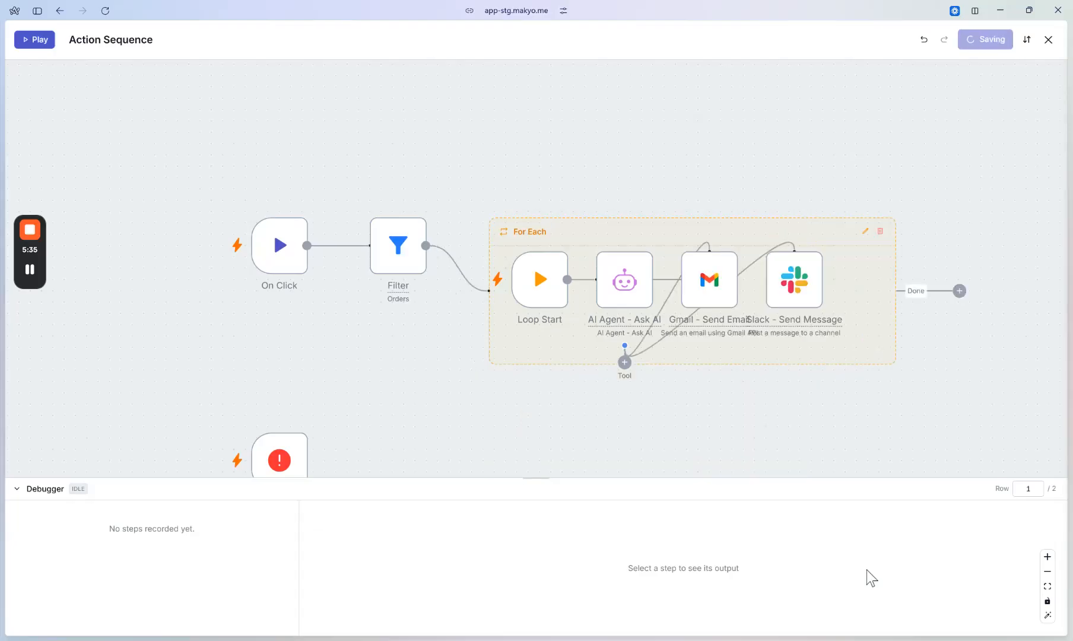
Step: Arrange the Gmail and Slack tool nodes side by side below the AI agent inside the For Each loop
{"action": "left_click_drag", "start_coordinate": [727, 274], "coordinate": [557, 455]}
{"action": "left_click_drag", "start_coordinate": [796, 279], "coordinate": [691, 422]}
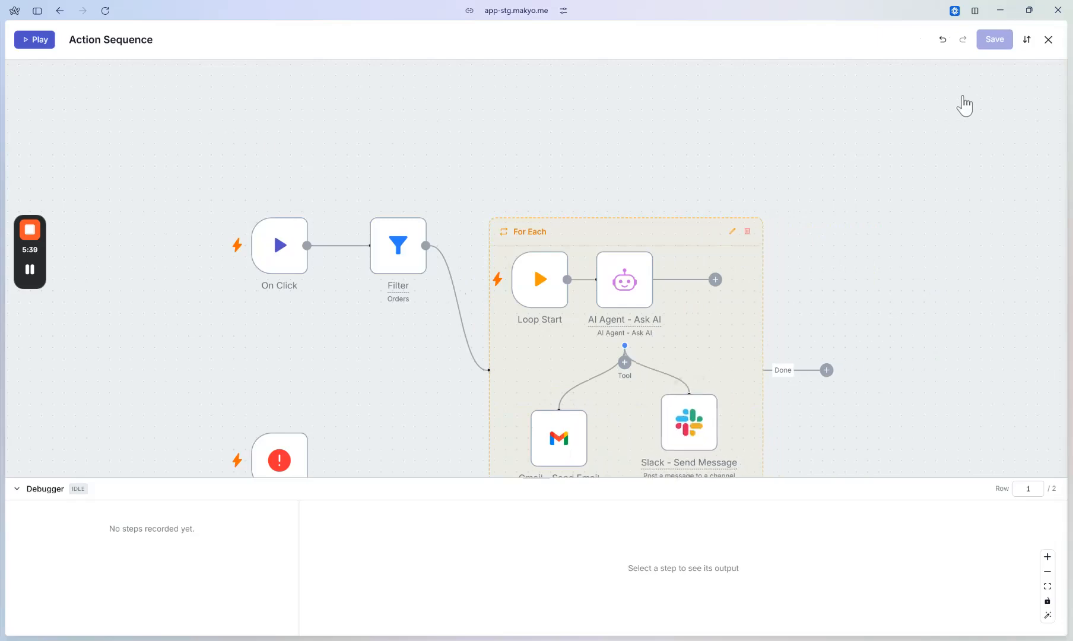
{"action": "left_click_drag", "start_coordinate": [861, 327], "coordinate": [905, 273]}
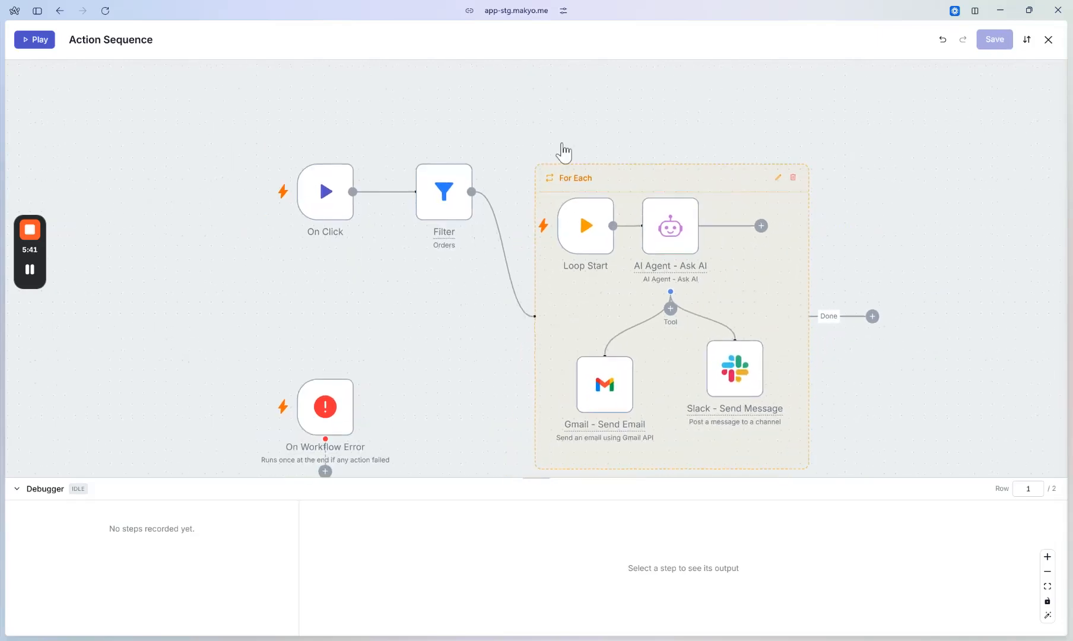
Step: Test-run the action sequence and inspect the Filter step's output in the debugger
{"action": "left_click", "coordinate": [37, 39]}
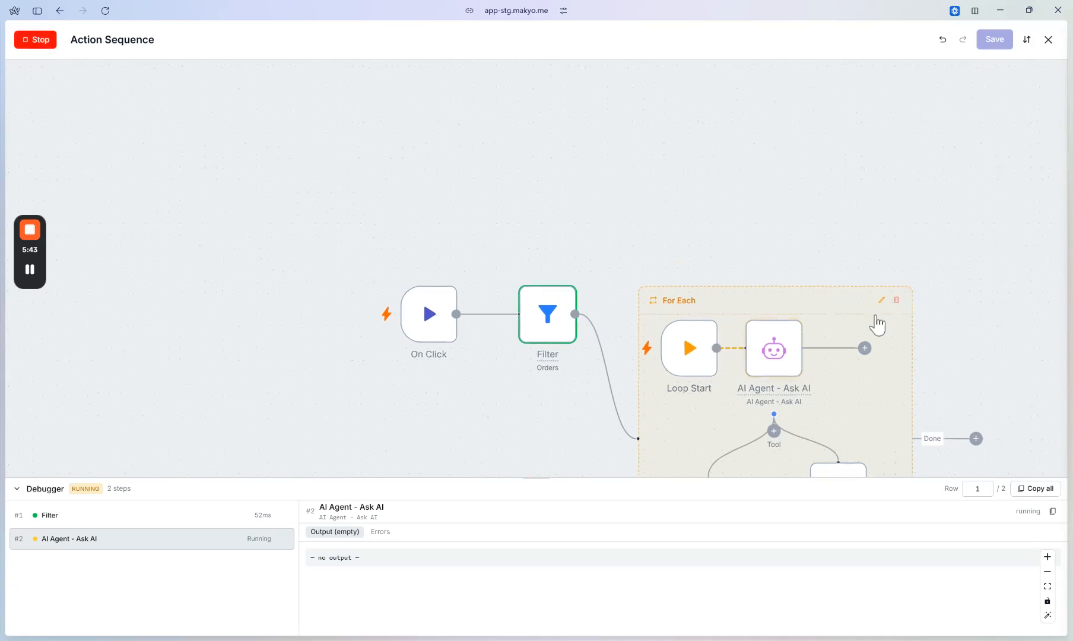
{"action": "left_click_drag", "start_coordinate": [1034, 423], "coordinate": [912, 281]}
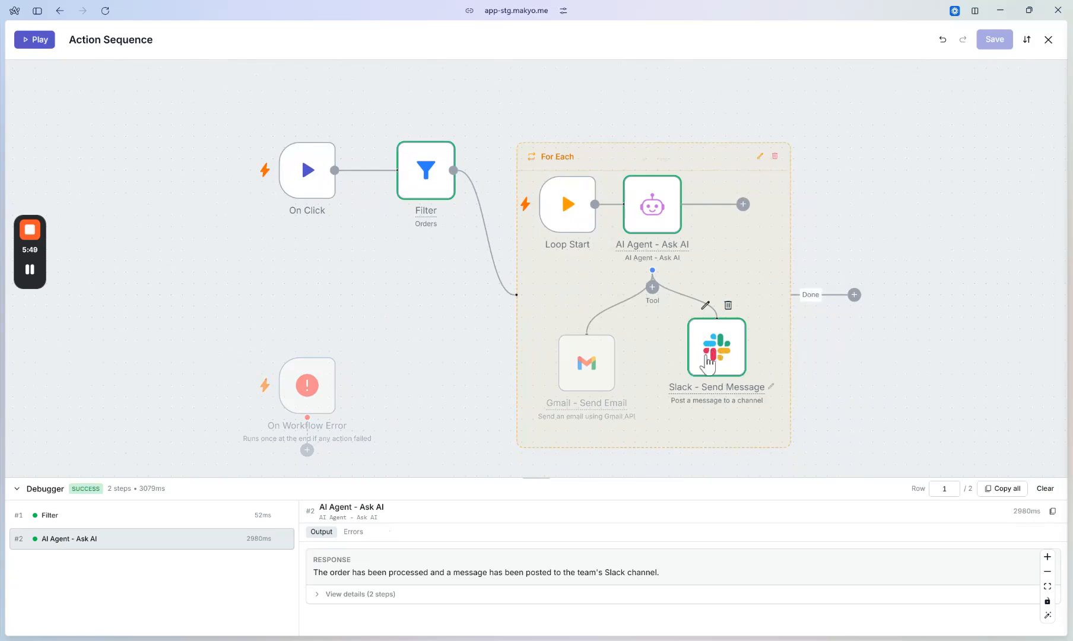
{"action": "left_click_drag", "start_coordinate": [881, 363], "coordinate": [858, 348]}
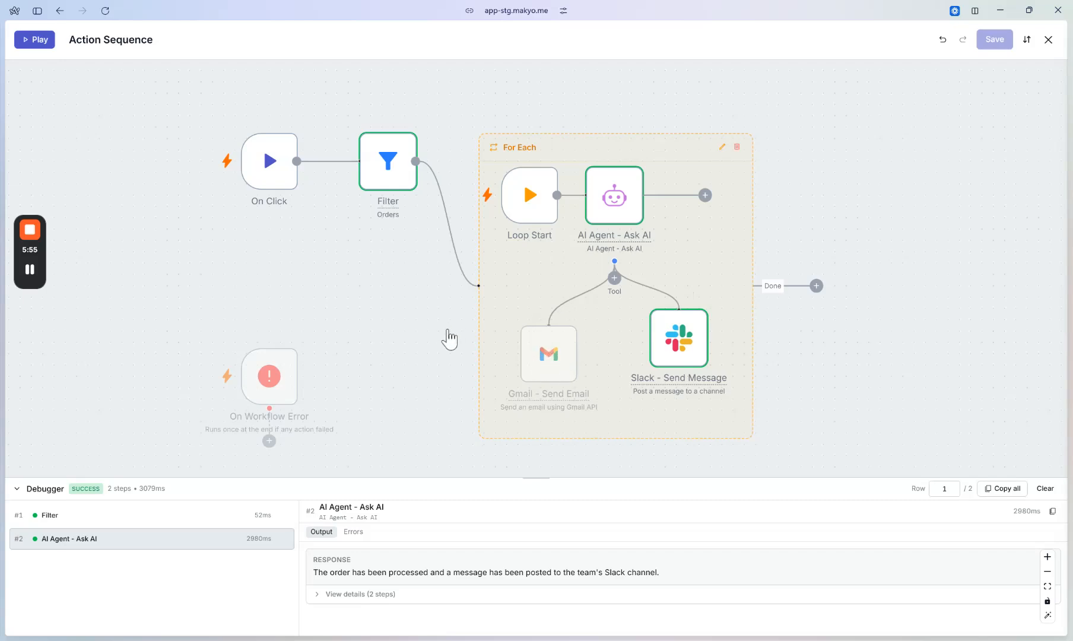
{"action": "left_click", "coordinate": [399, 177]}
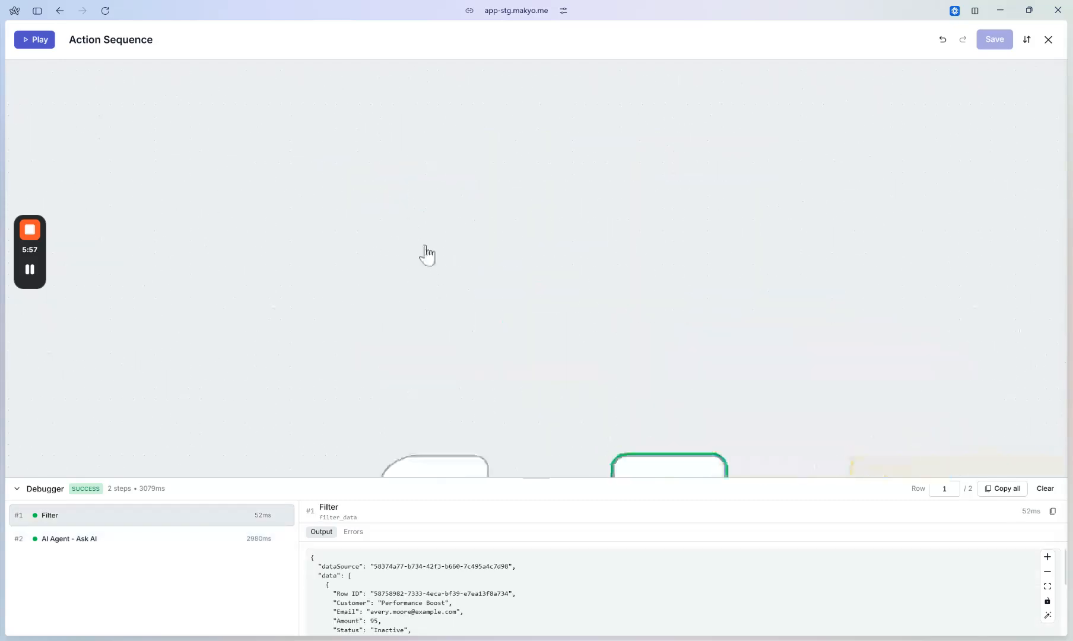
Step: Set the Filter's "Return only first matching row" option to False, collapse the previewed rows and save the Filter
{"action": "left_click", "coordinate": [455, 208]}
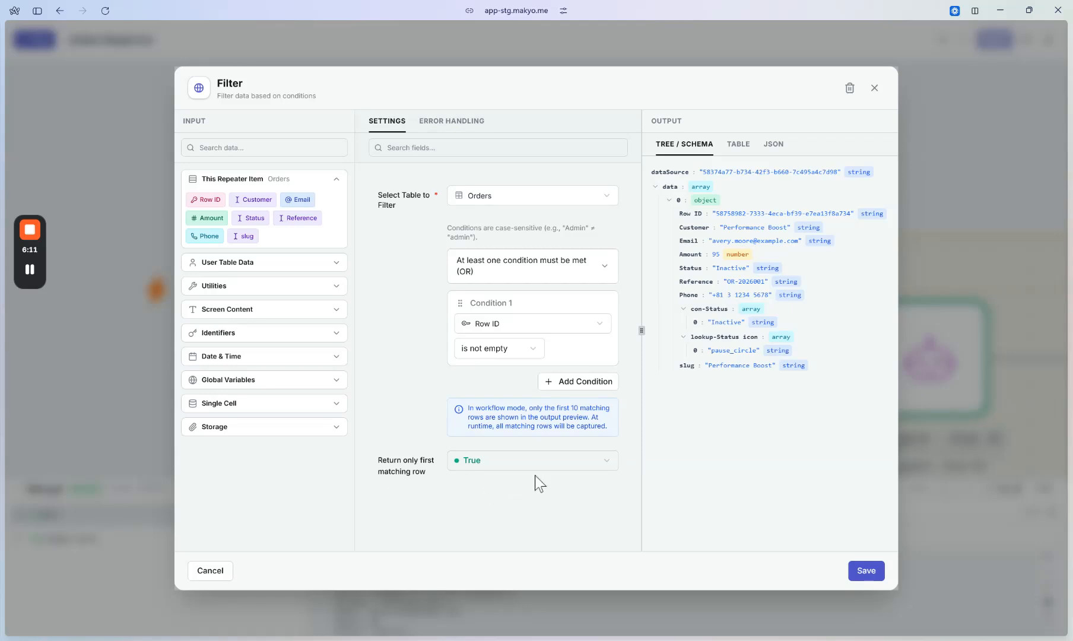
{"action": "left_click", "coordinate": [559, 467]}
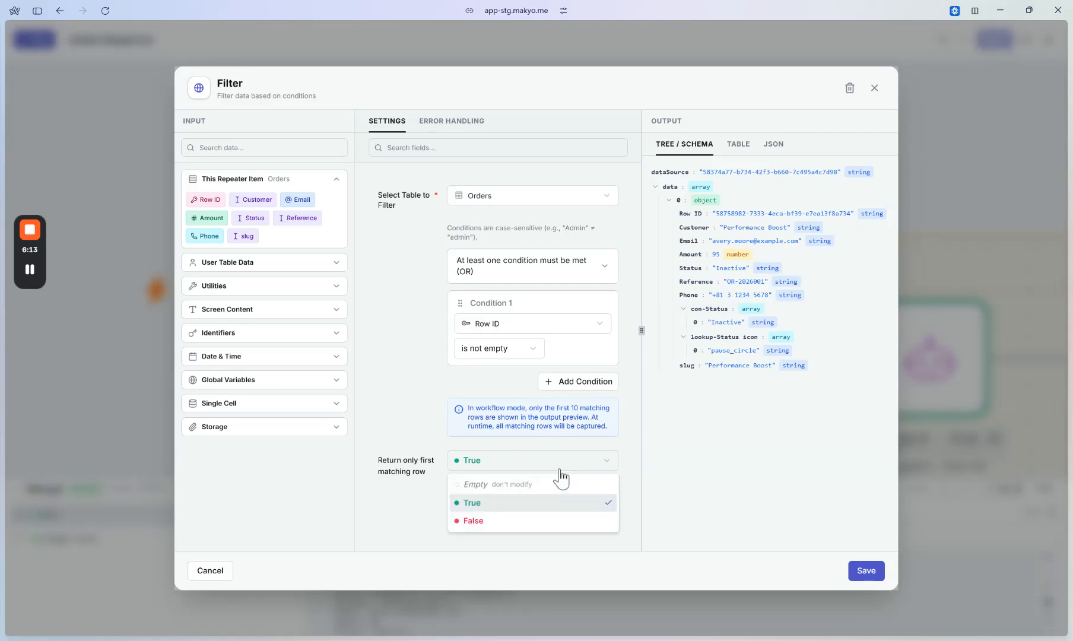
{"action": "left_click", "coordinate": [508, 520]}
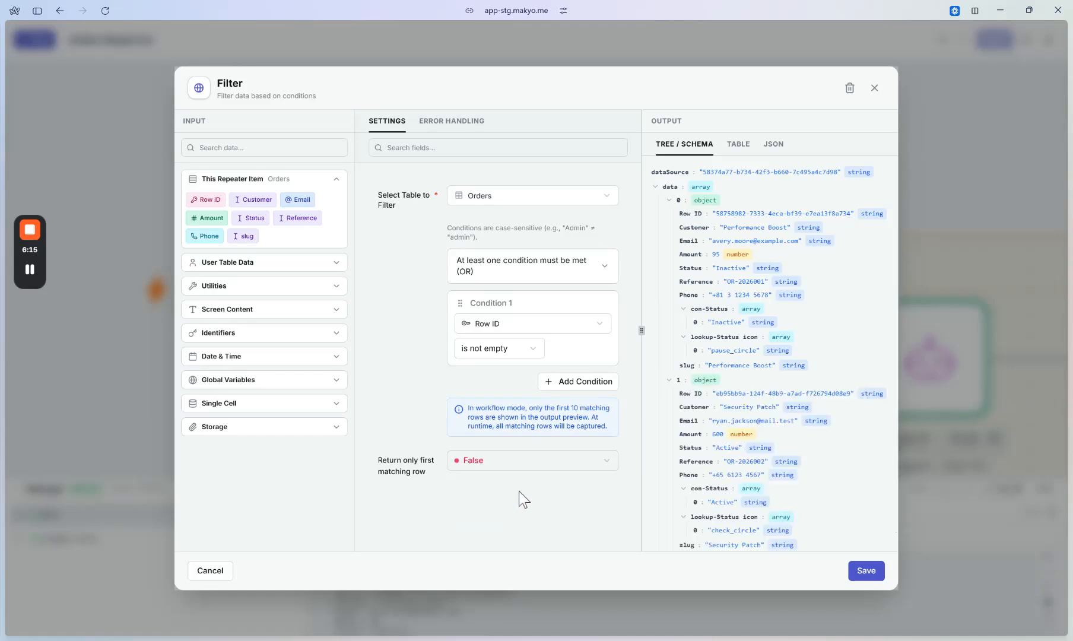
{"action": "left_click", "coordinate": [669, 381]}
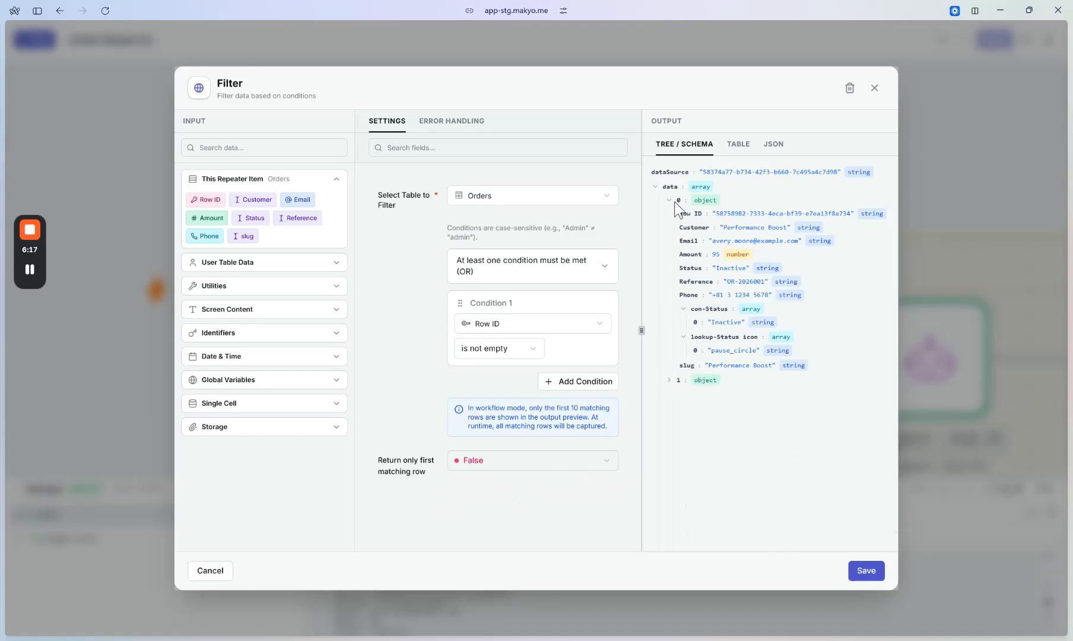
{"action": "left_click", "coordinate": [670, 201]}
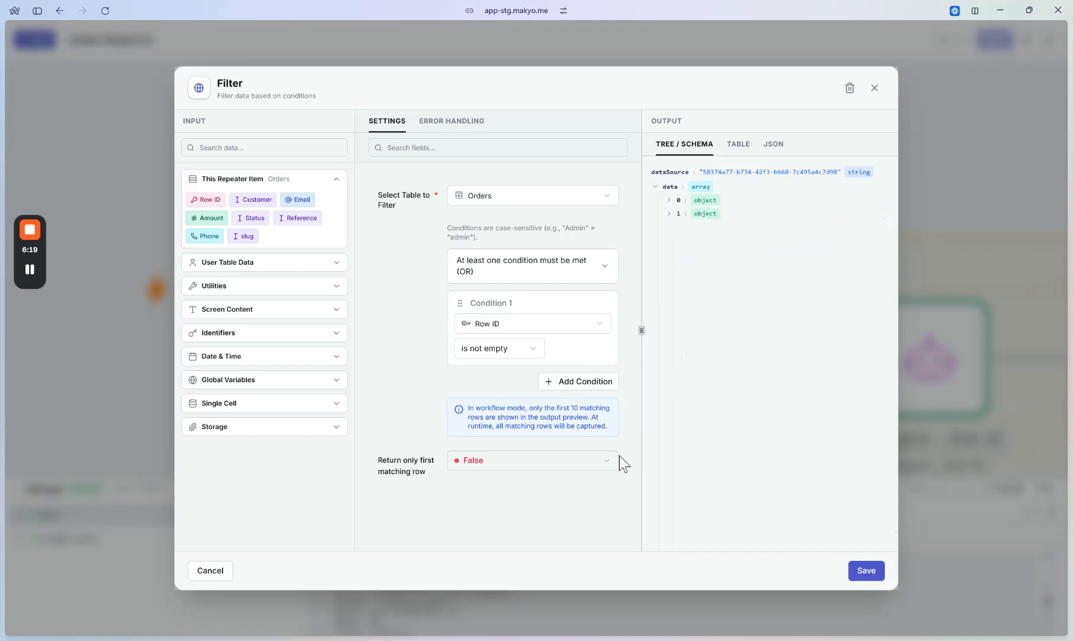
{"action": "left_click", "coordinate": [872, 575]}
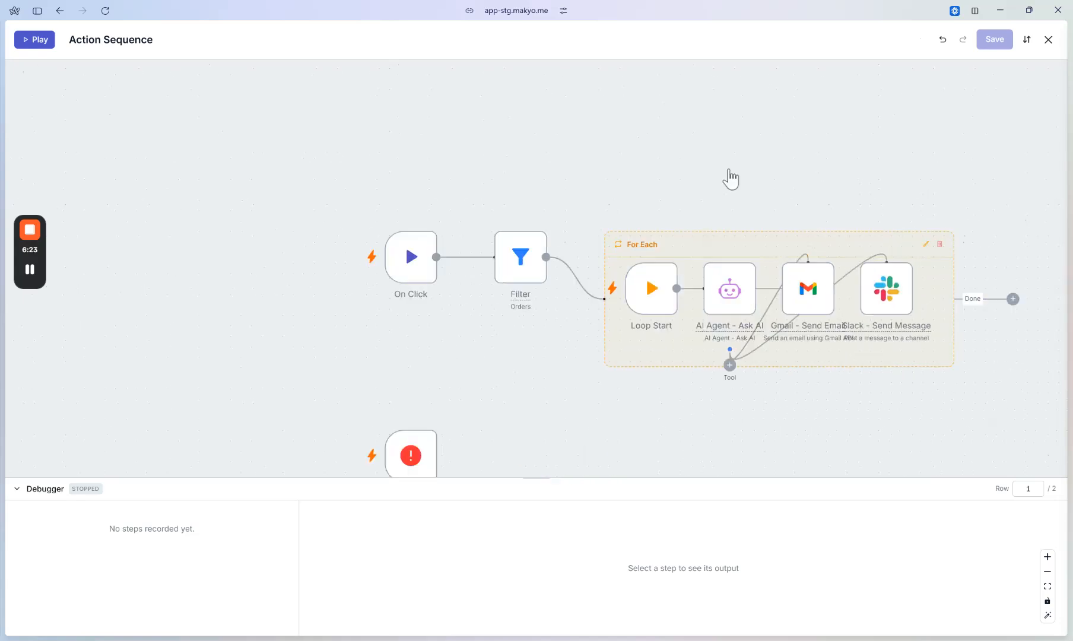
Step: Run the action sequence again with the updated Filter
{"action": "left_click", "coordinate": [34, 39]}
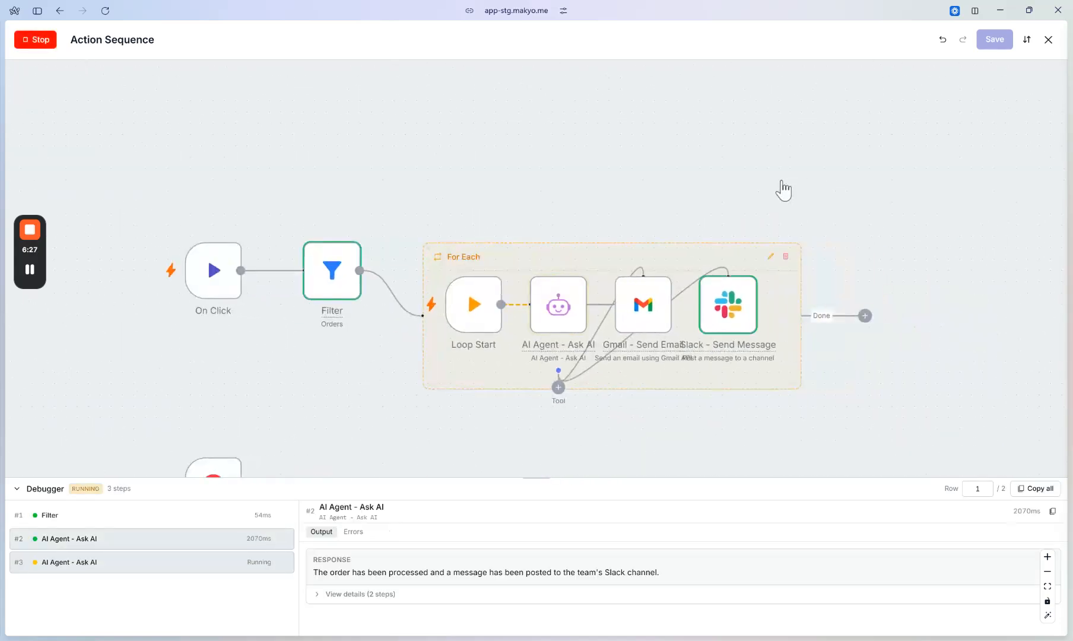
{"action": "mouse_move", "coordinate": [722, 315]}
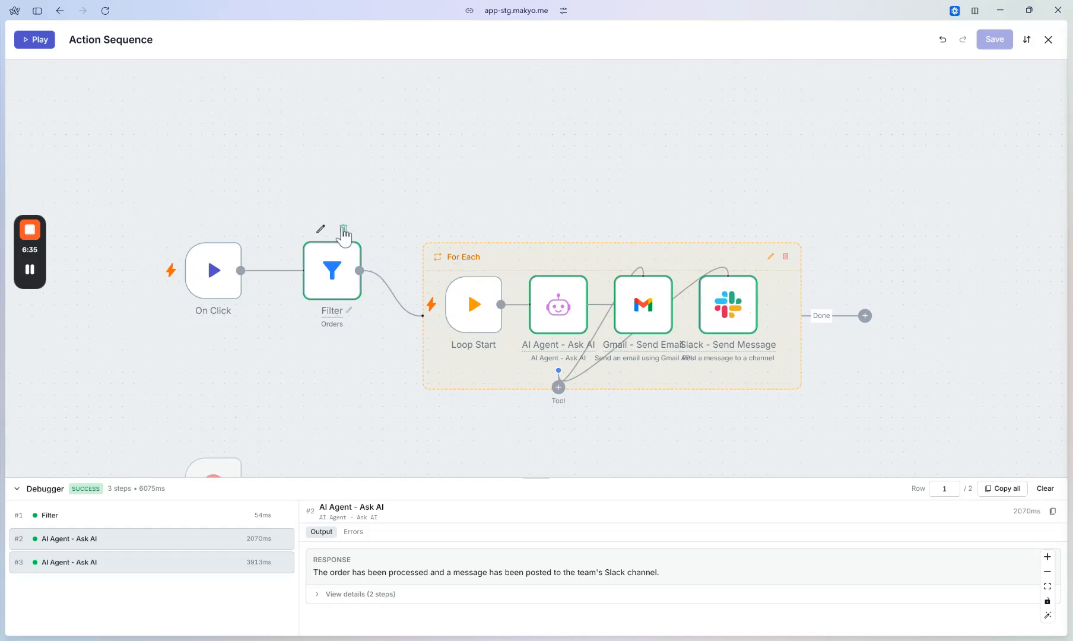
Step: Switch to Slack and check the newest order messages in makyo-test-sales-alerts, including their amounts and the high-value alert
{"action": "mouse_move", "coordinate": [2, 117]}
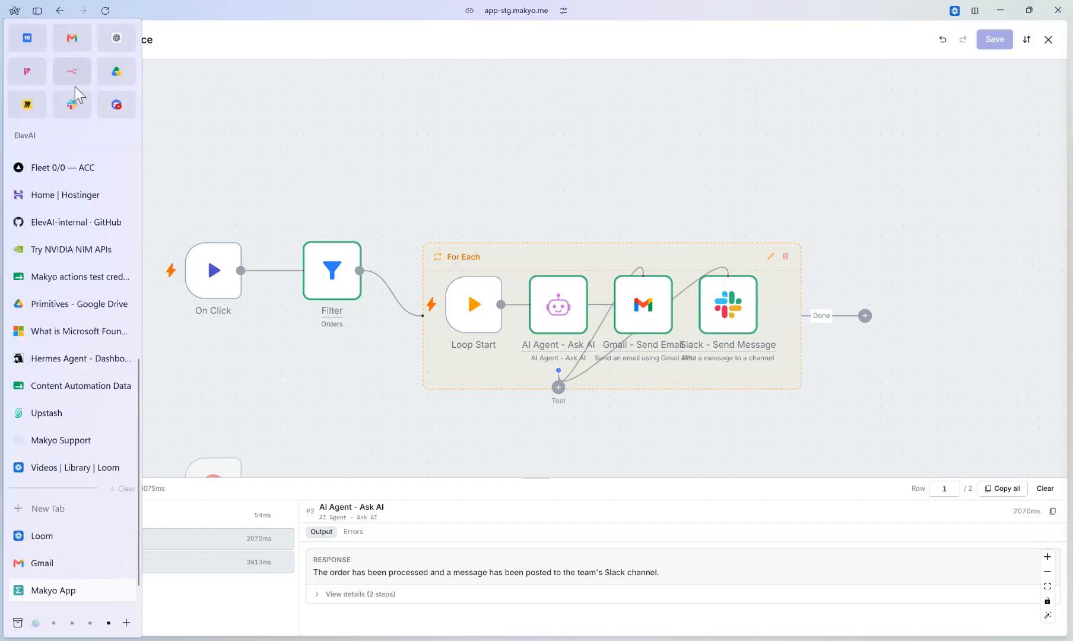
{"action": "left_click", "coordinate": [74, 103]}
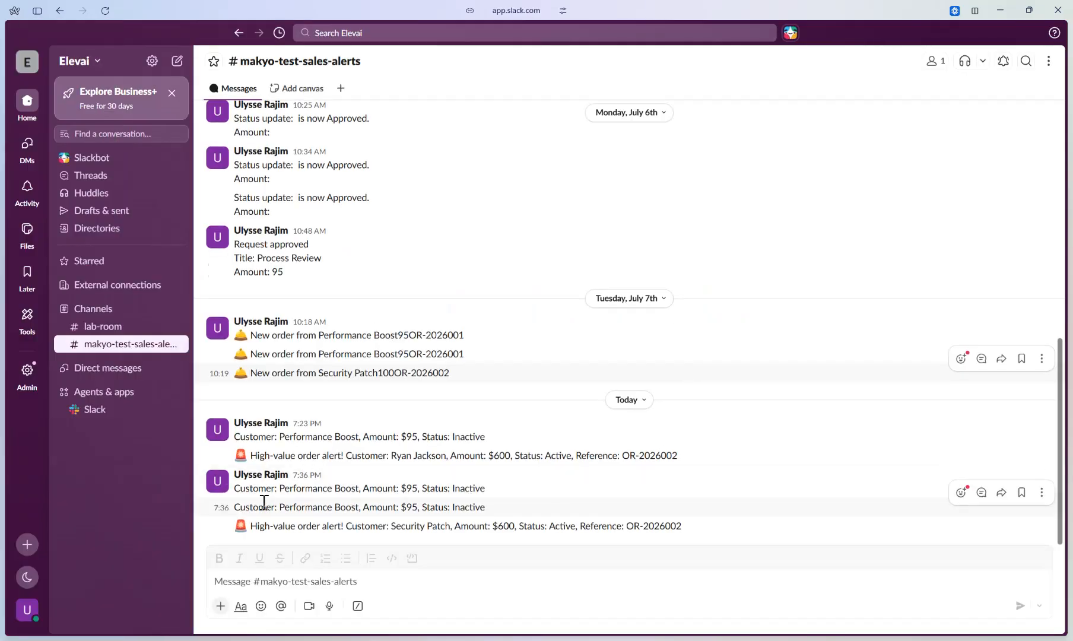
{"action": "left_click_drag", "start_coordinate": [250, 506], "coordinate": [502, 508]}
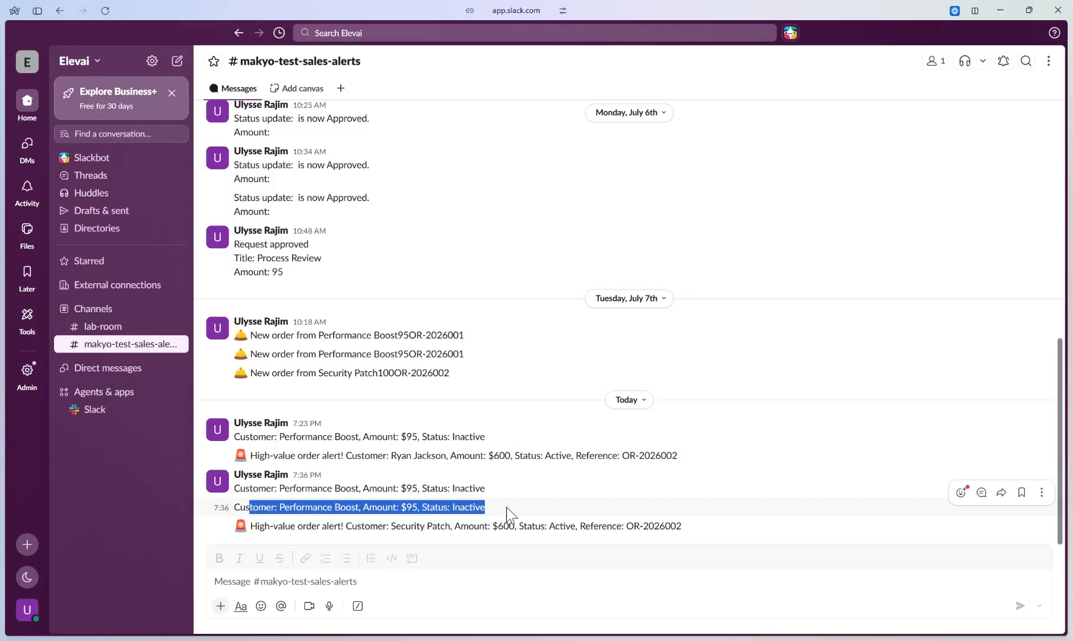
{"action": "left_click", "coordinate": [506, 508]}
{"action": "left_click_drag", "start_coordinate": [402, 507], "coordinate": [411, 508]}
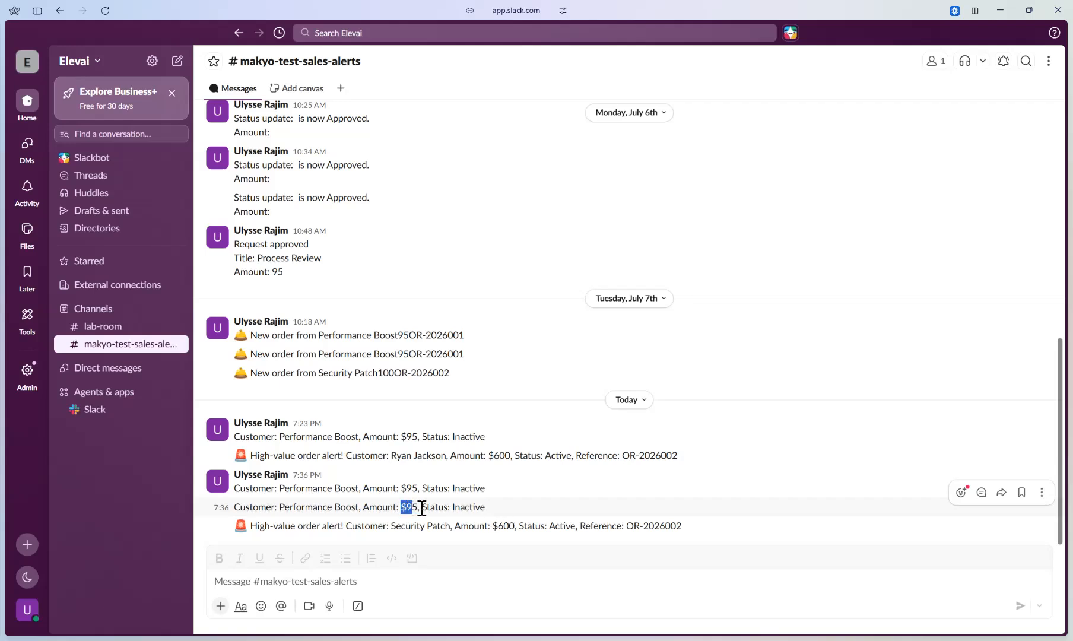
{"action": "triple_click", "coordinate": [429, 508]}
{"action": "left_click", "coordinate": [438, 508]}
{"action": "left_click_drag", "start_coordinate": [493, 528], "coordinate": [522, 527]}
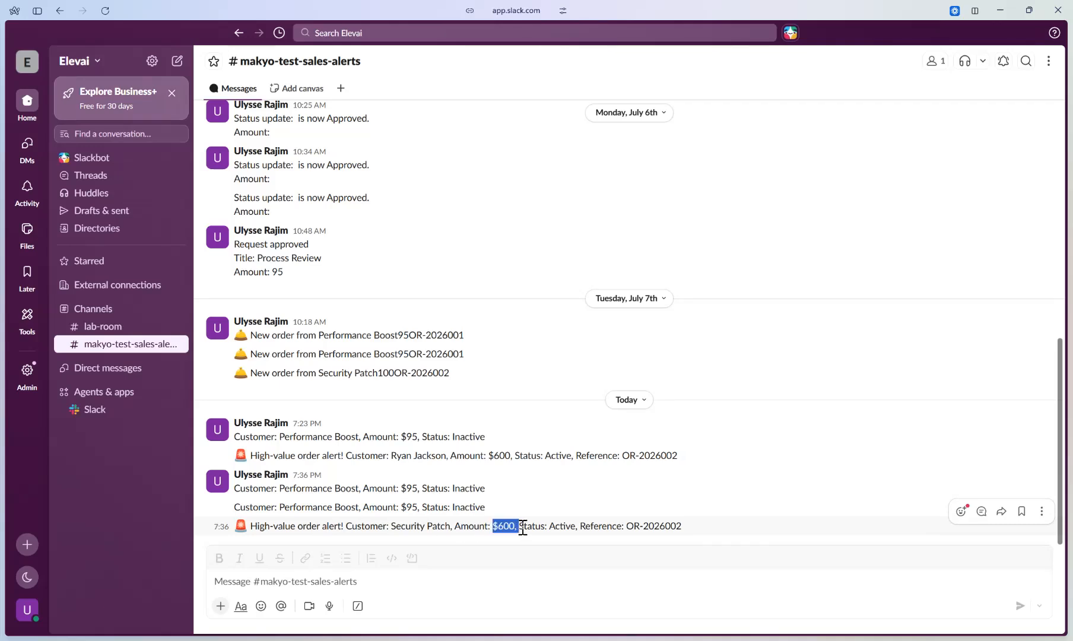
{"action": "left_click", "coordinate": [513, 528]}
{"action": "left_click_drag", "start_coordinate": [251, 526], "coordinate": [677, 527]}
{"action": "left_click", "coordinate": [691, 530]}
Step: Switch to Gmail, reload the inbox and read the latest "Thank you for your order" email, checking its amount, status and signature
{"action": "left_click", "coordinate": [67, 566]}
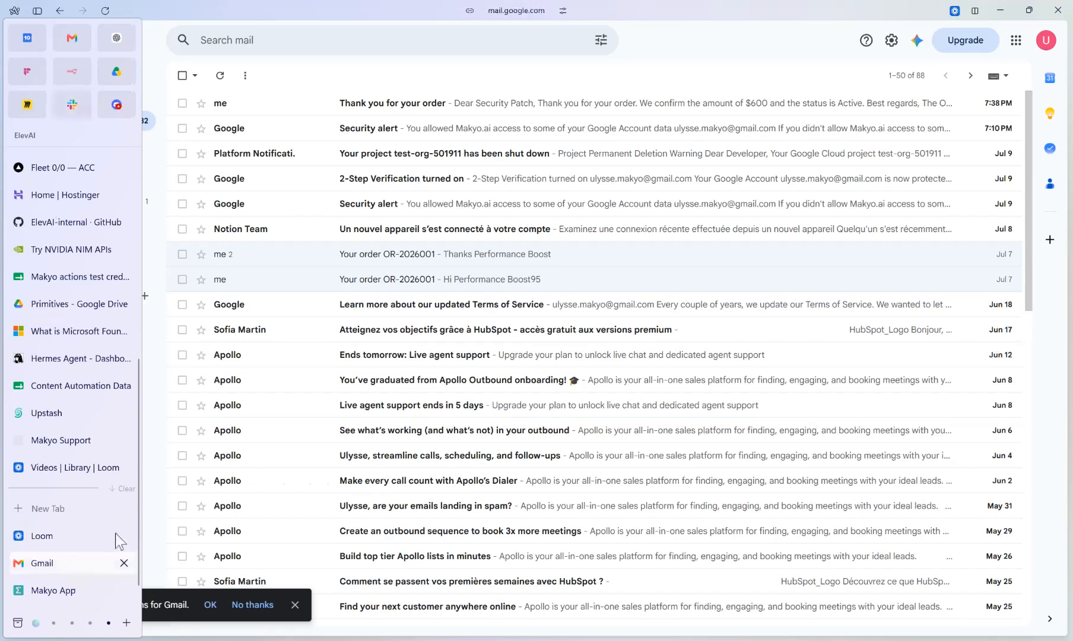
{"action": "left_click", "coordinate": [107, 11]}
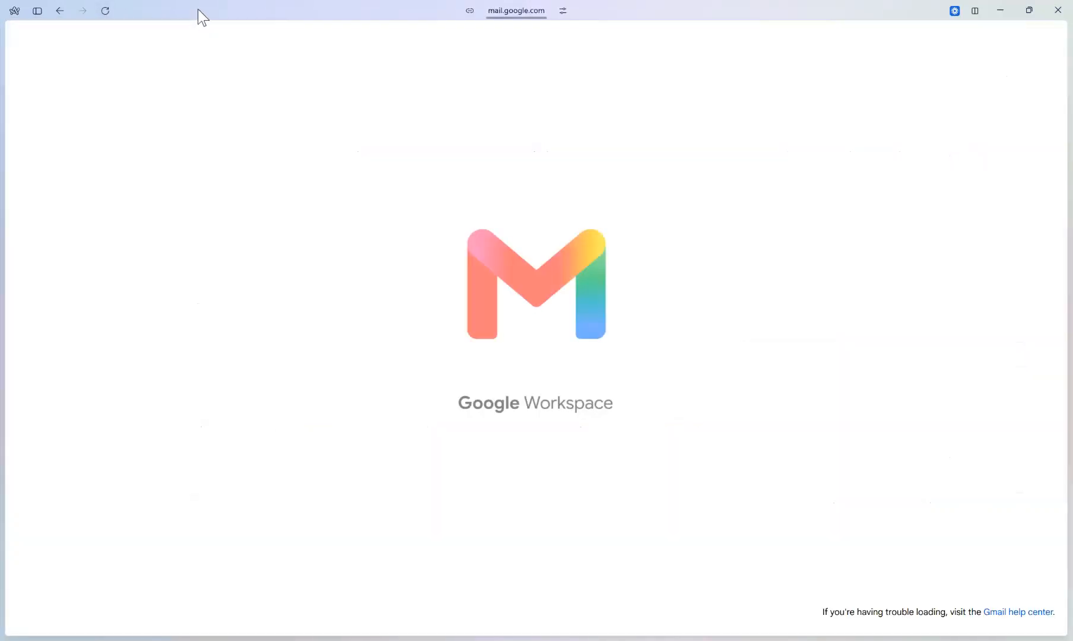
{"action": "left_click", "coordinate": [261, 110]}
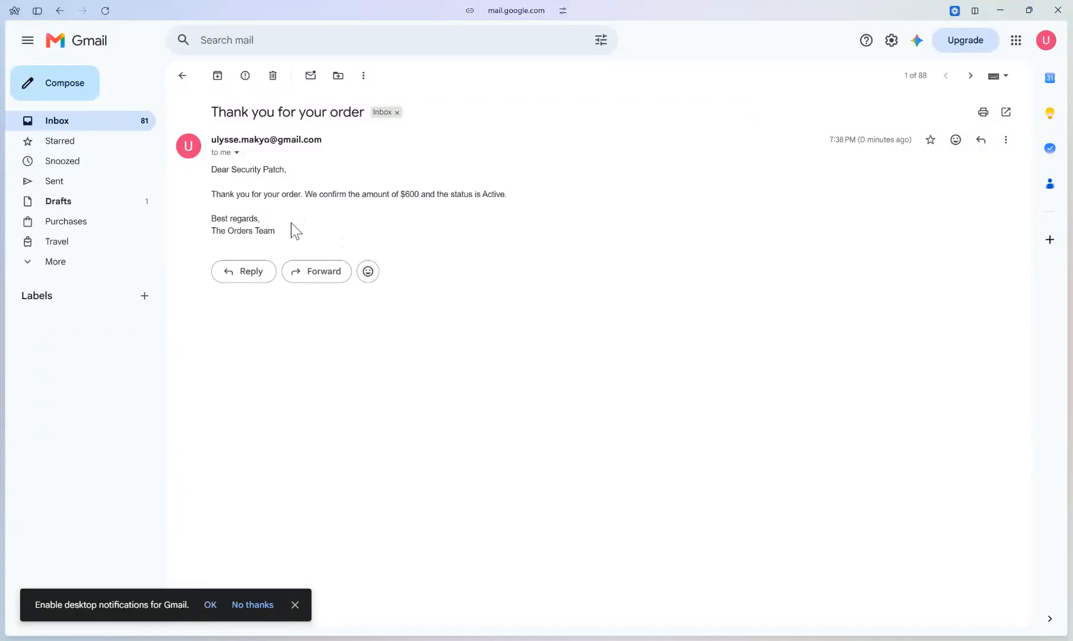
{"action": "left_click_drag", "start_coordinate": [398, 194], "coordinate": [511, 192]}
{"action": "left_click", "coordinate": [439, 195]}
{"action": "left_click", "coordinate": [529, 199]}
{"action": "left_click_drag", "start_coordinate": [210, 233], "coordinate": [285, 237]}
{"action": "left_click", "coordinate": [303, 233]}
Step: Switch back to the Makyo App and move the Gmail and Slack tool nodes below the AI agent
{"action": "mouse_move", "coordinate": [1, 416]}
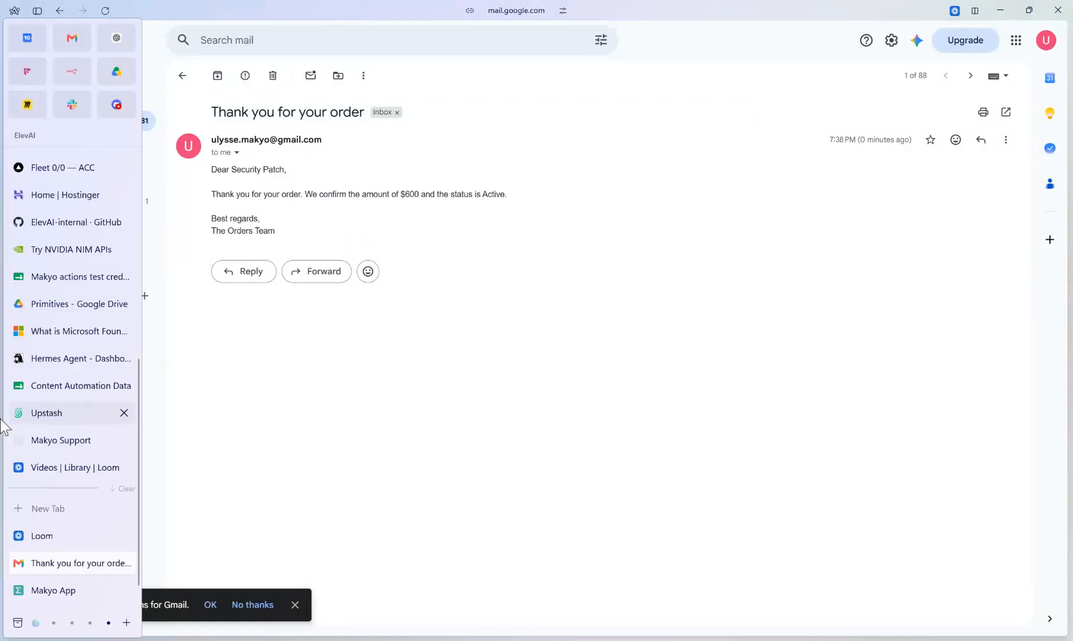
{"action": "left_click", "coordinate": [73, 591]}
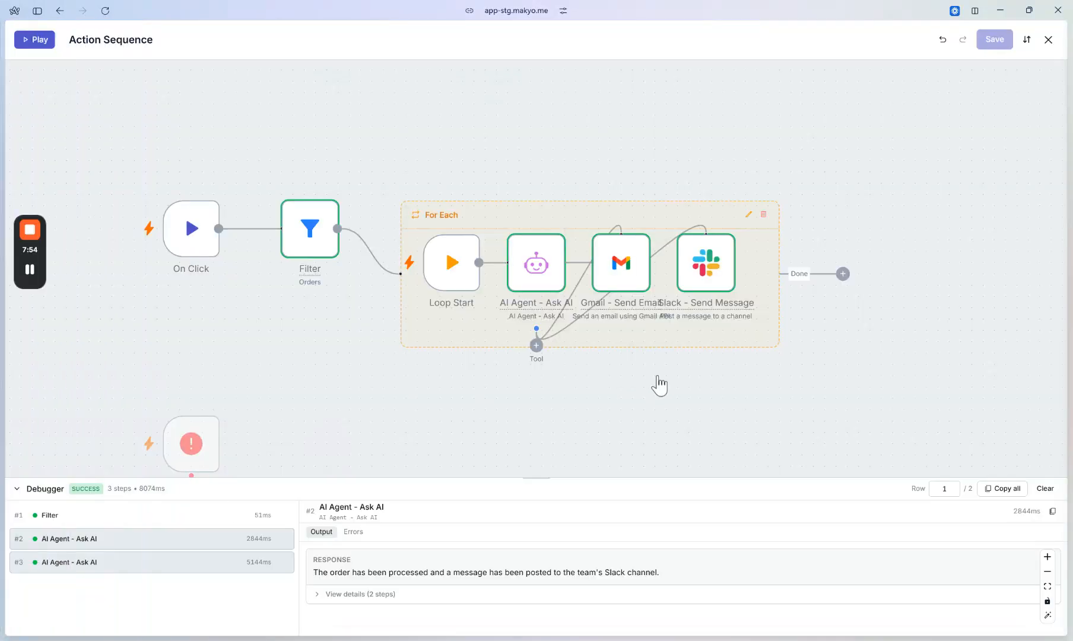
{"action": "mouse_move", "coordinate": [621, 270]}
{"action": "left_click_drag", "start_coordinate": [621, 270], "coordinate": [477, 427]}
{"action": "left_click_drag", "start_coordinate": [698, 281], "coordinate": [586, 438]}
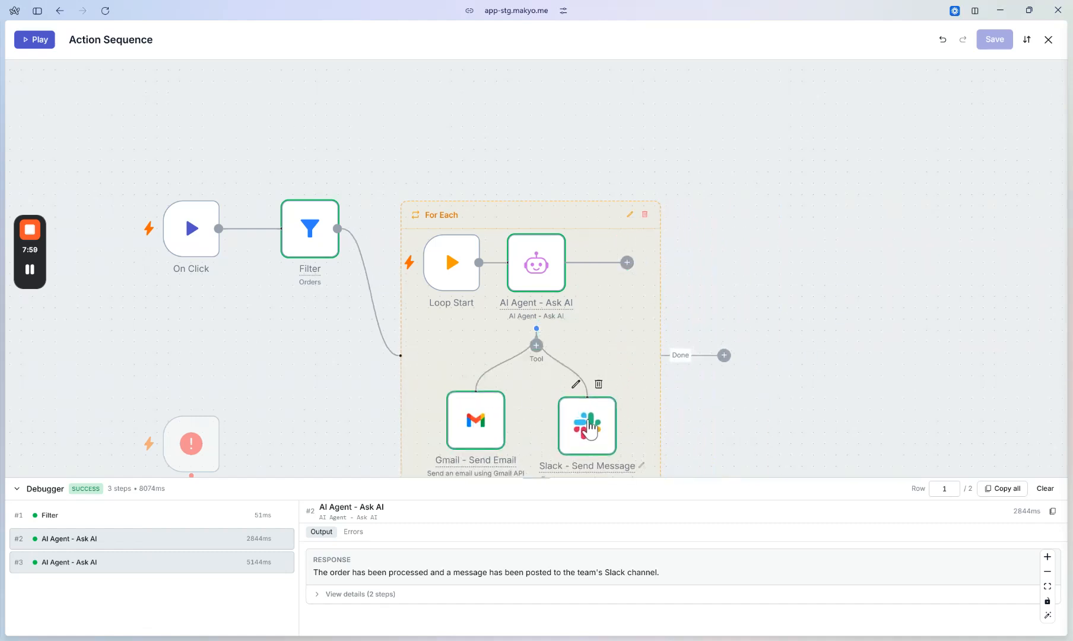
Step: View the connectors available as additional tools for the AI agent without adding one
{"action": "left_click", "coordinate": [536, 345]}
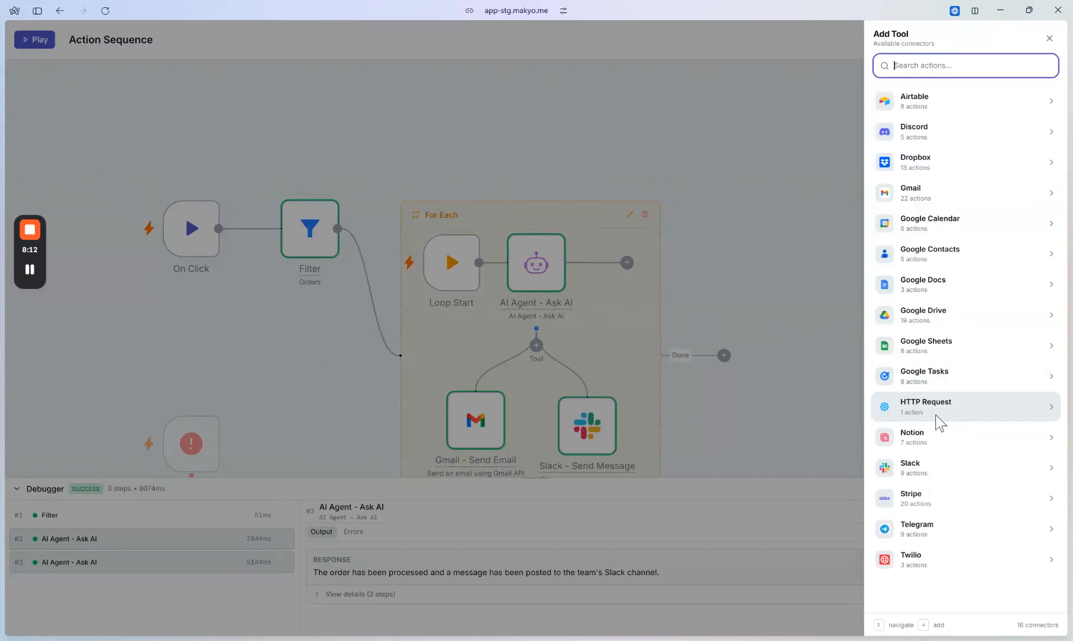
{"action": "left_click", "coordinate": [717, 393]}
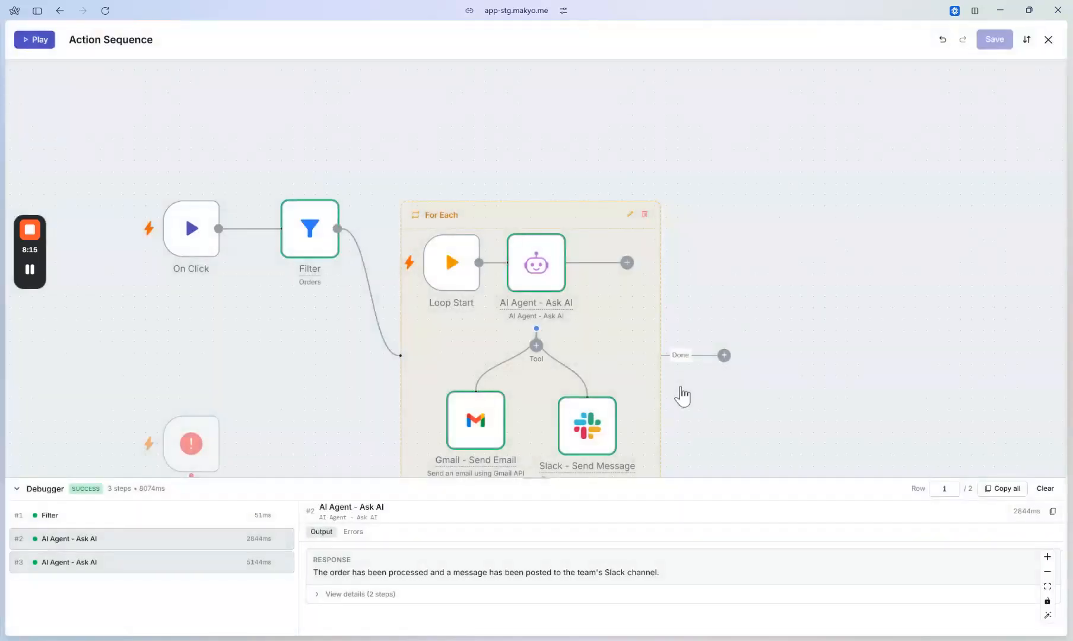